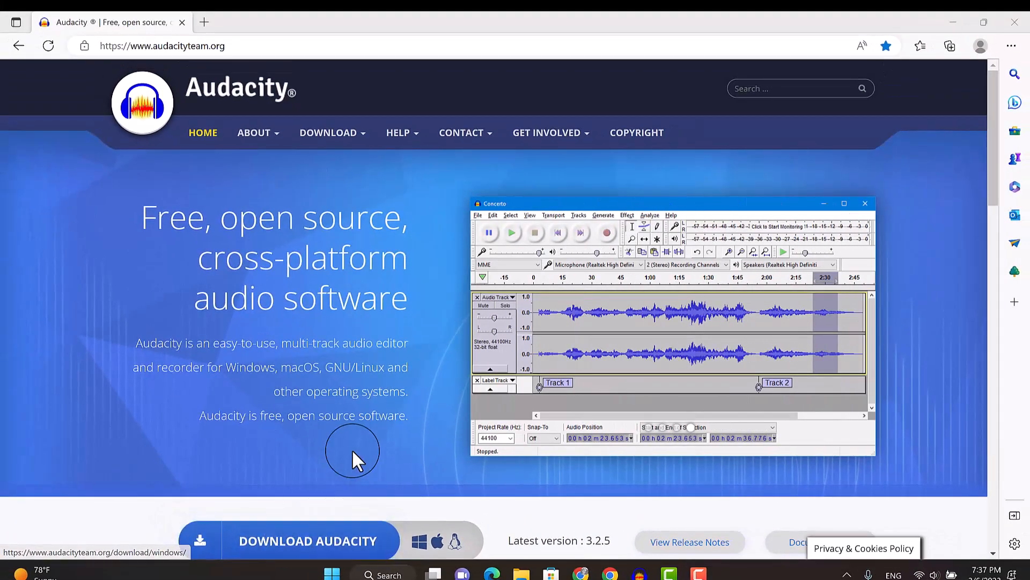
# Step: Switch from the browser to Audacity
pyautogui.click(640, 574)
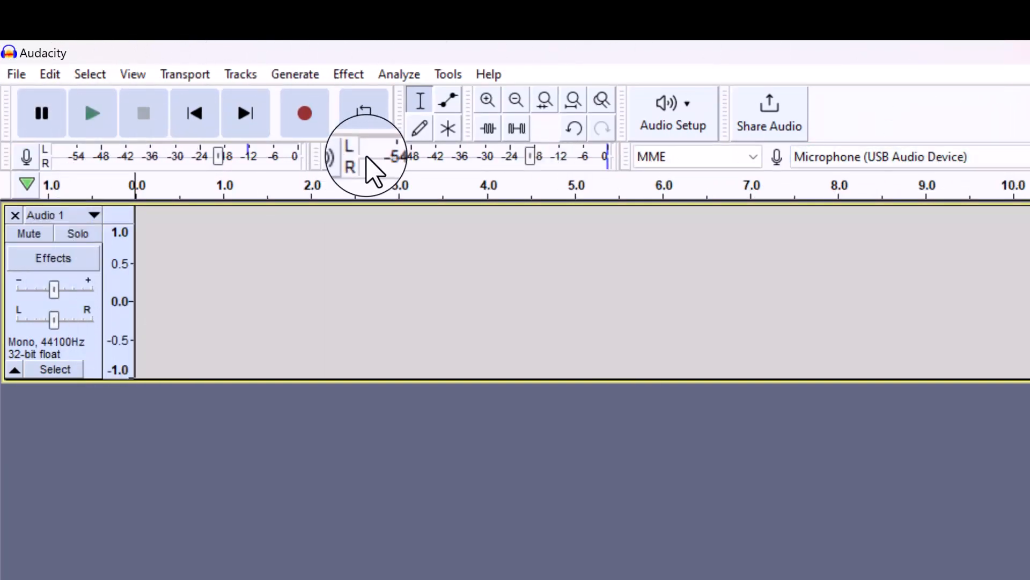
pyautogui.click(134, 75)
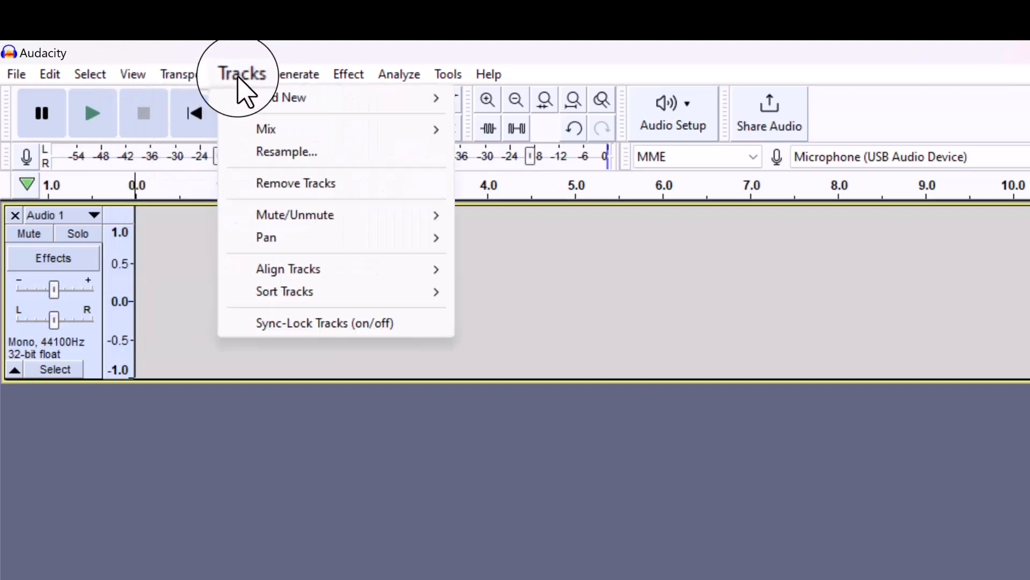
pyautogui.moveTo(339, 76)
pyautogui.moveTo(413, 86)
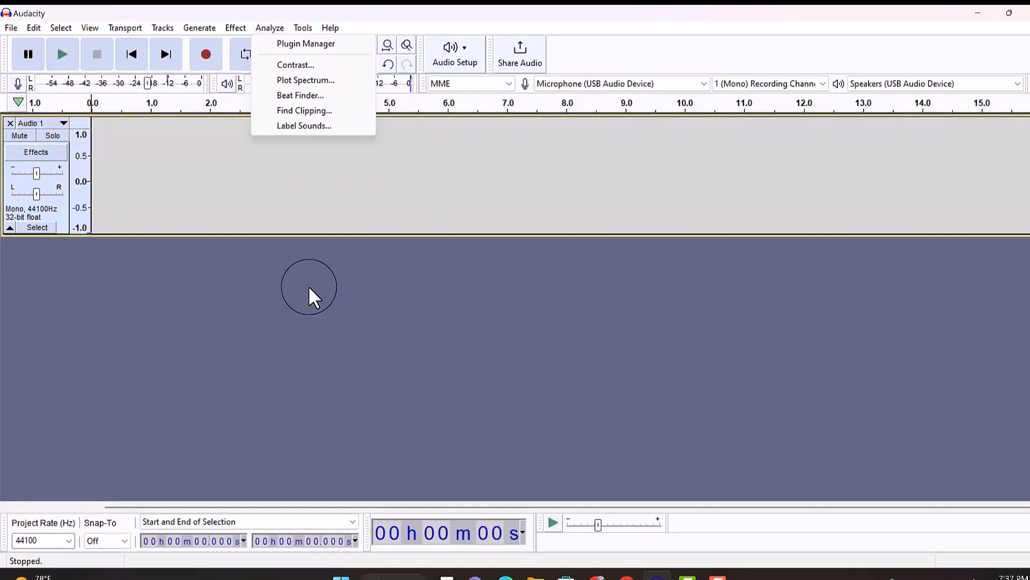
pyautogui.click(309, 289)
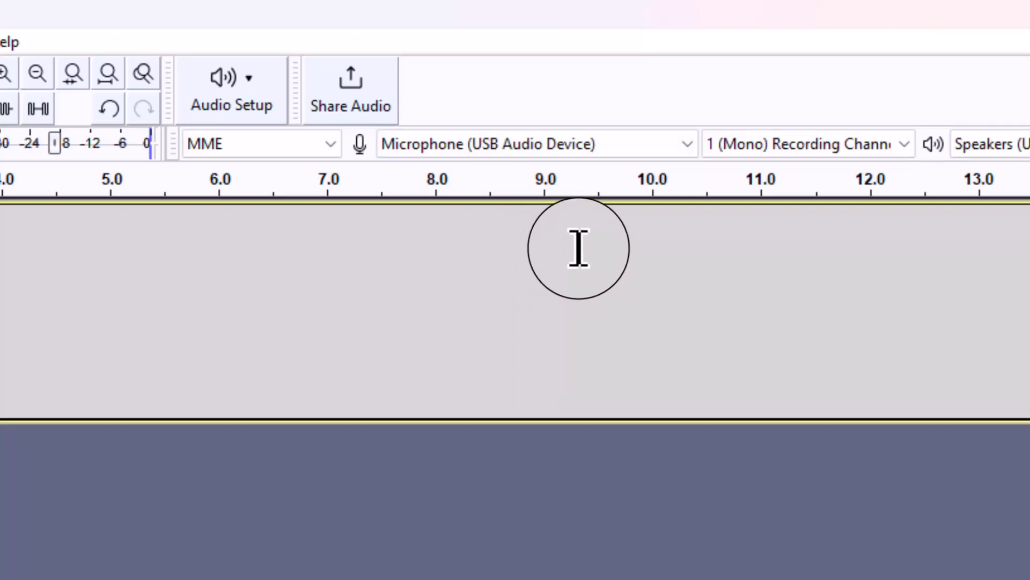
# Step: Choose Microphone (USB Audio Device) as the recording device and set the project rate to 44100 Hz
pyautogui.click(670, 145)
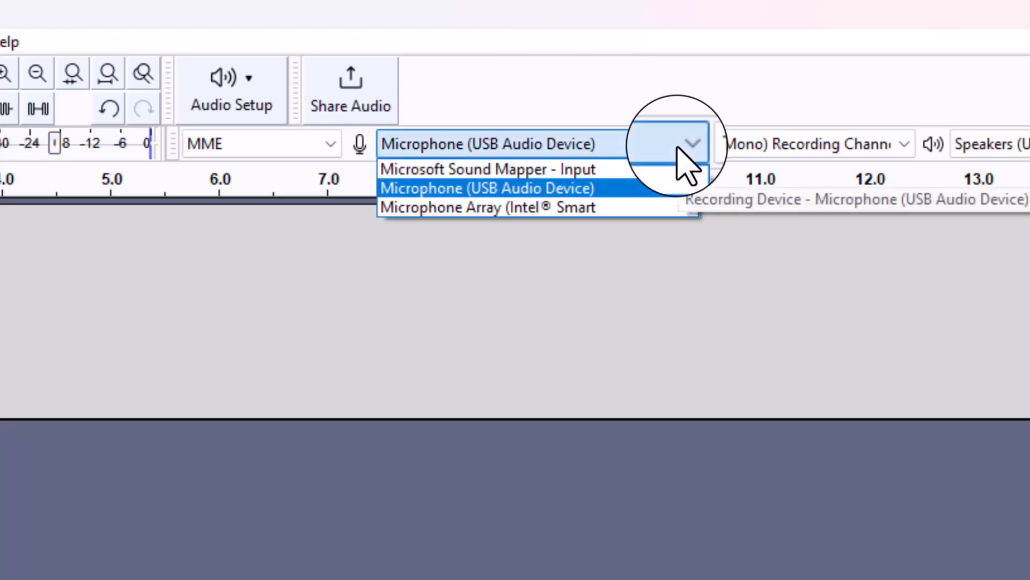
pyautogui.click(654, 188)
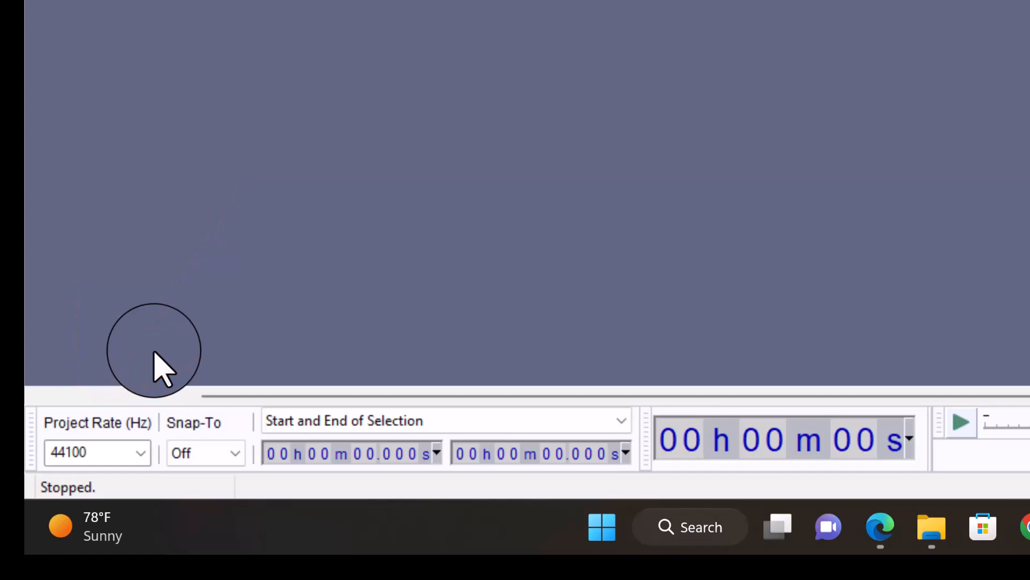
pyautogui.click(141, 460)
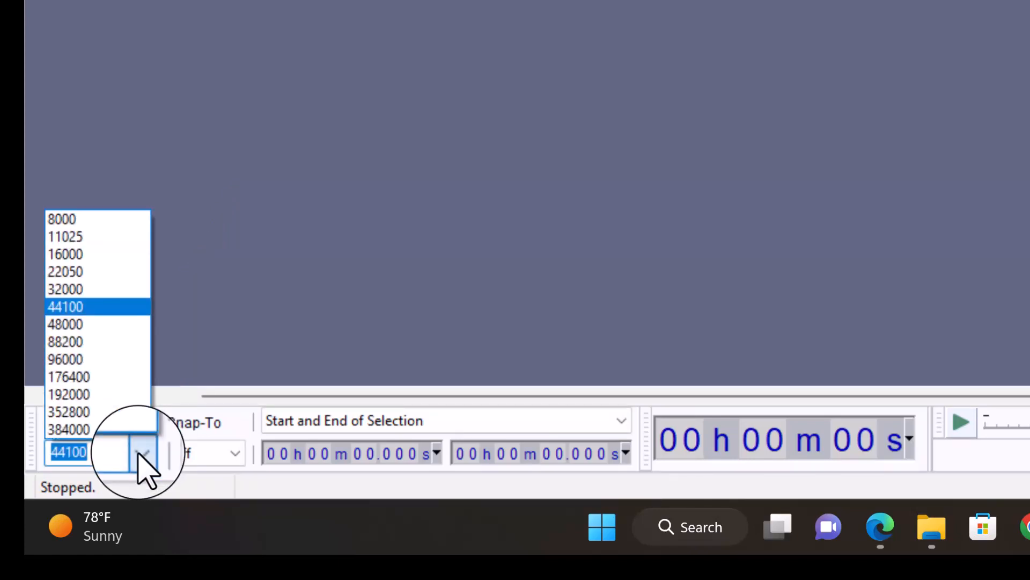
pyautogui.click(104, 307)
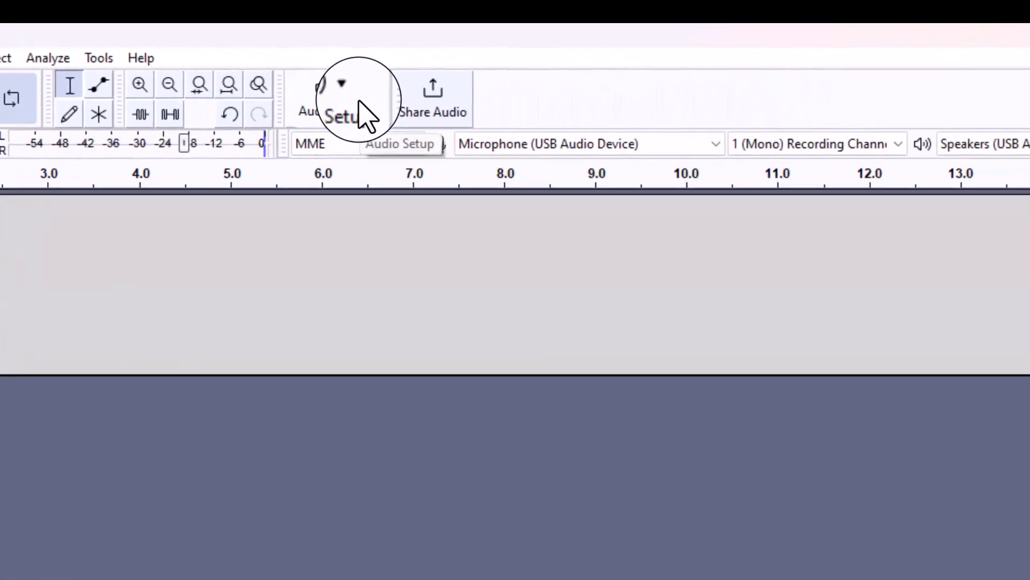
# Step: Review the audio setup options for host, playback device, recording device and channels, including the detailed device settings, and leave them without changes
pyautogui.click(359, 114)
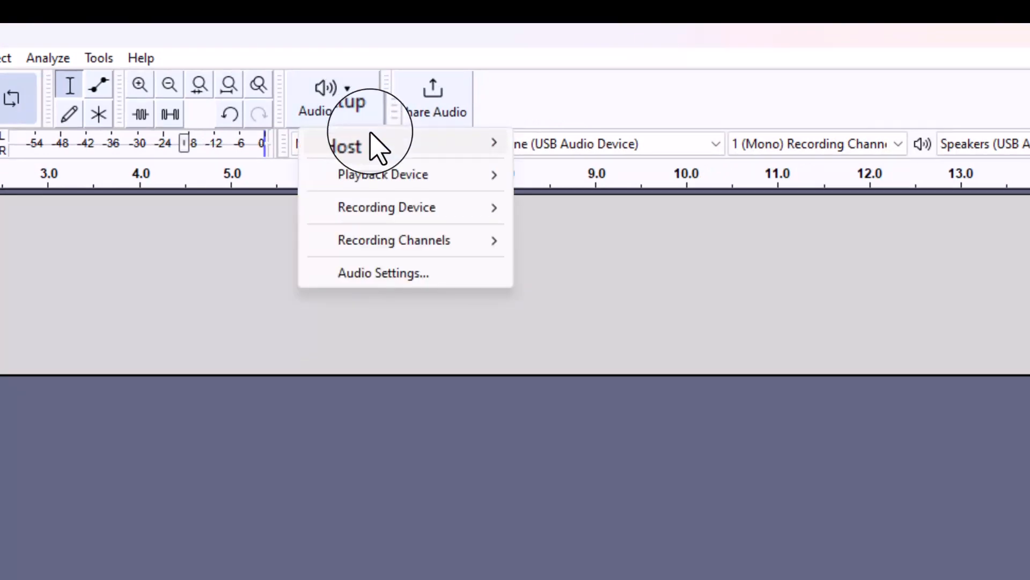
pyautogui.moveTo(375, 146)
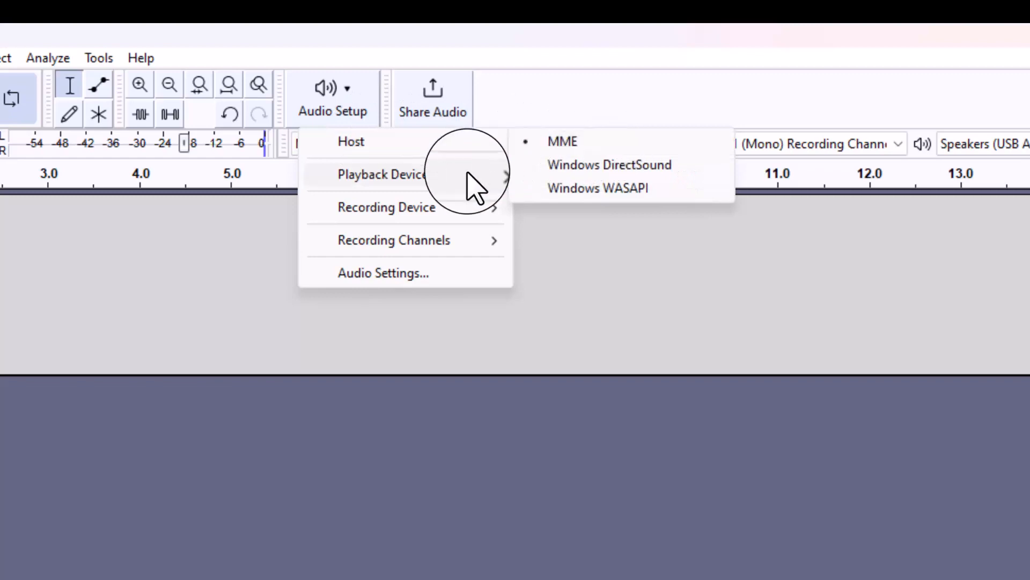
pyautogui.moveTo(462, 174)
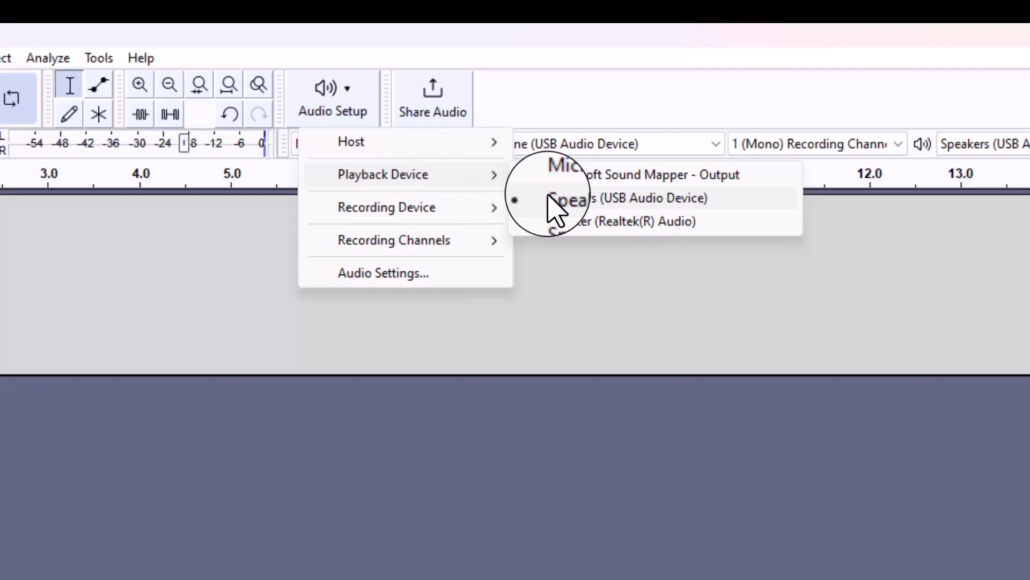
pyautogui.moveTo(413, 220)
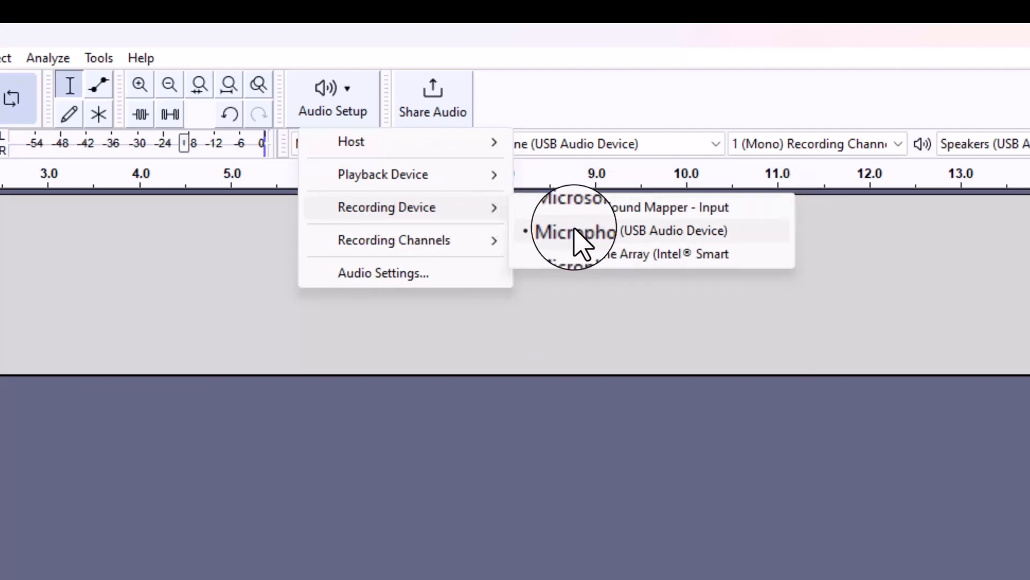
pyautogui.moveTo(454, 243)
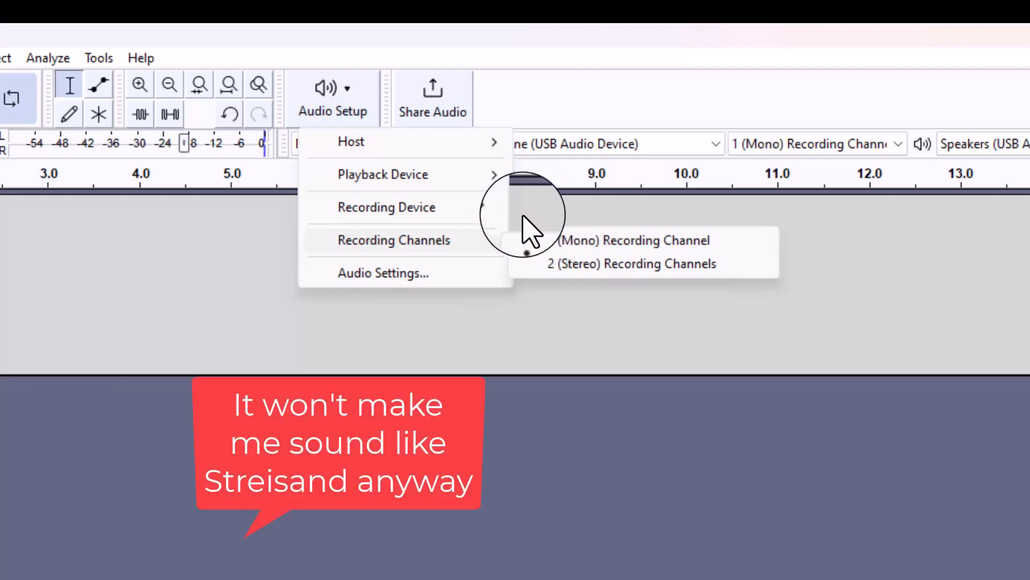
pyautogui.click(410, 275)
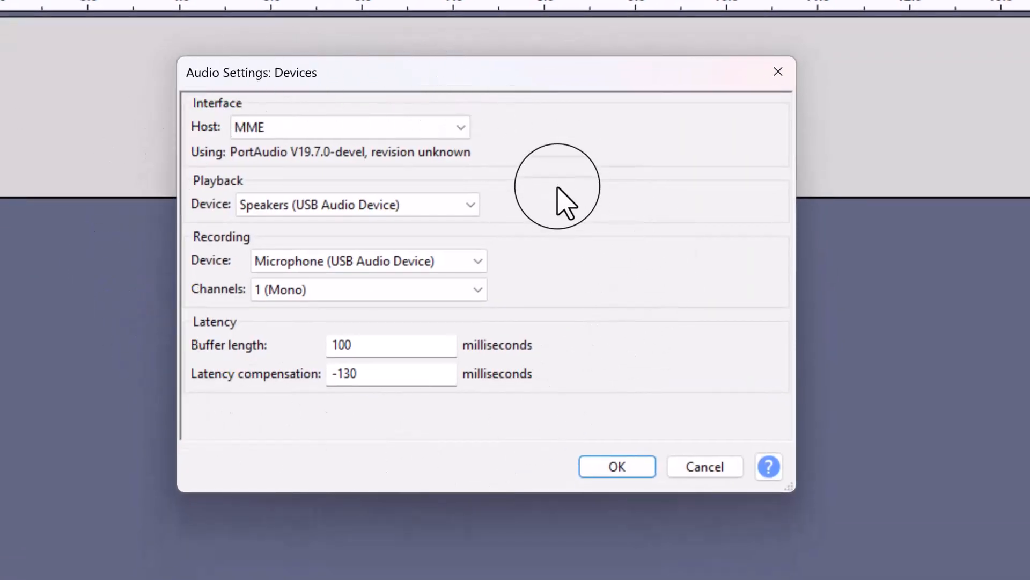
pyautogui.click(380, 127)
pyautogui.click(418, 204)
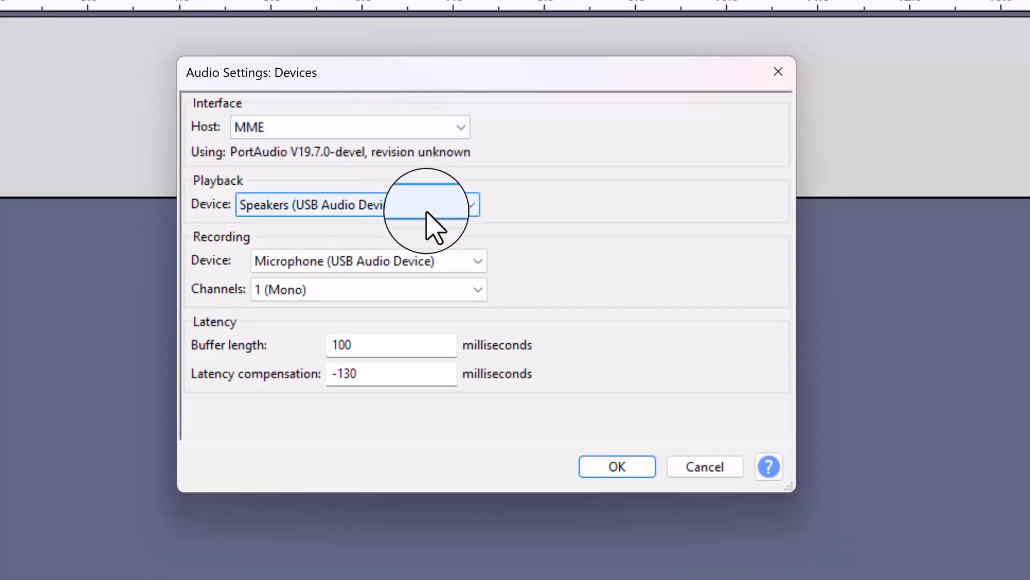
pyautogui.click(440, 259)
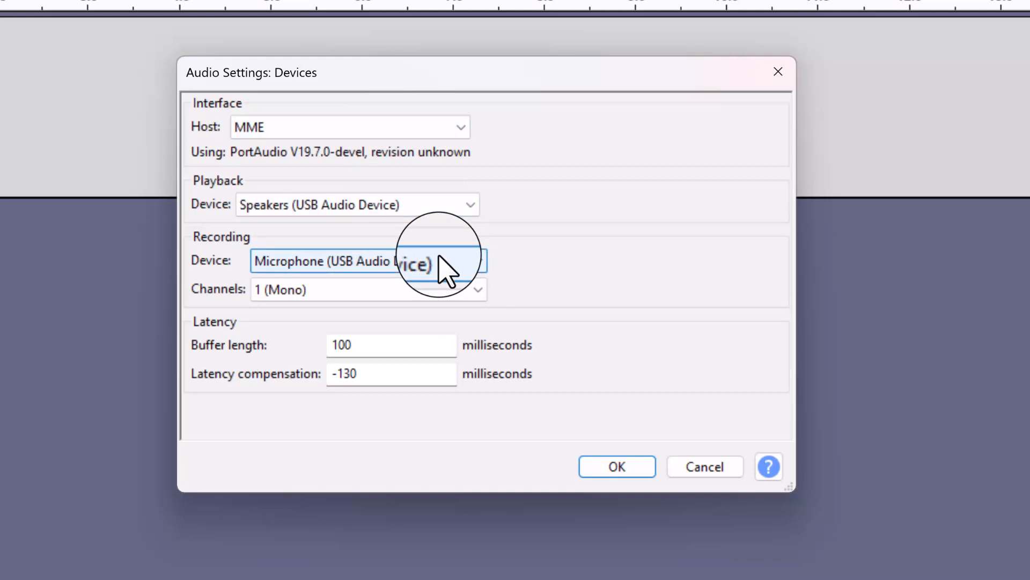
pyautogui.click(429, 293)
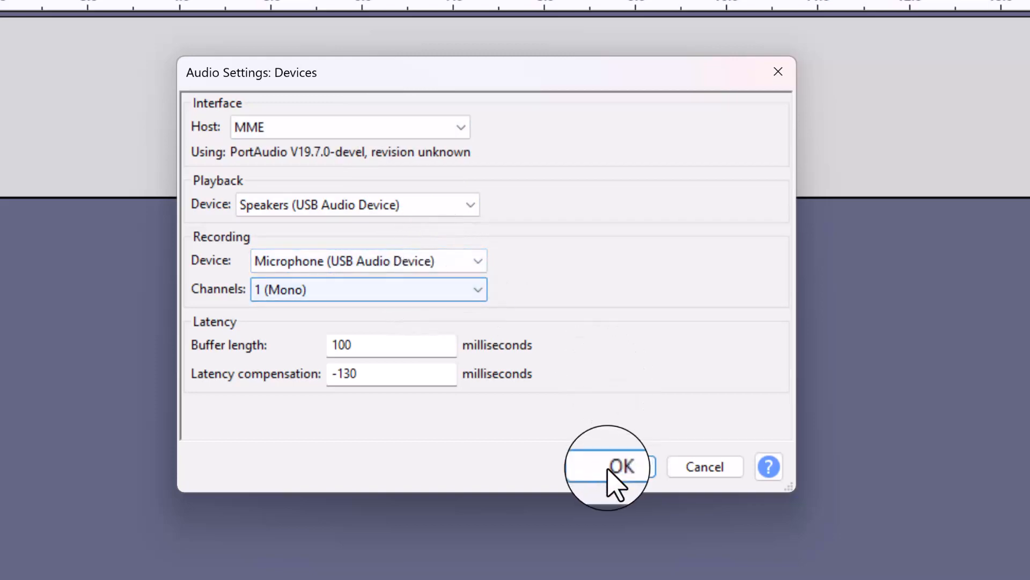
pyautogui.click(692, 468)
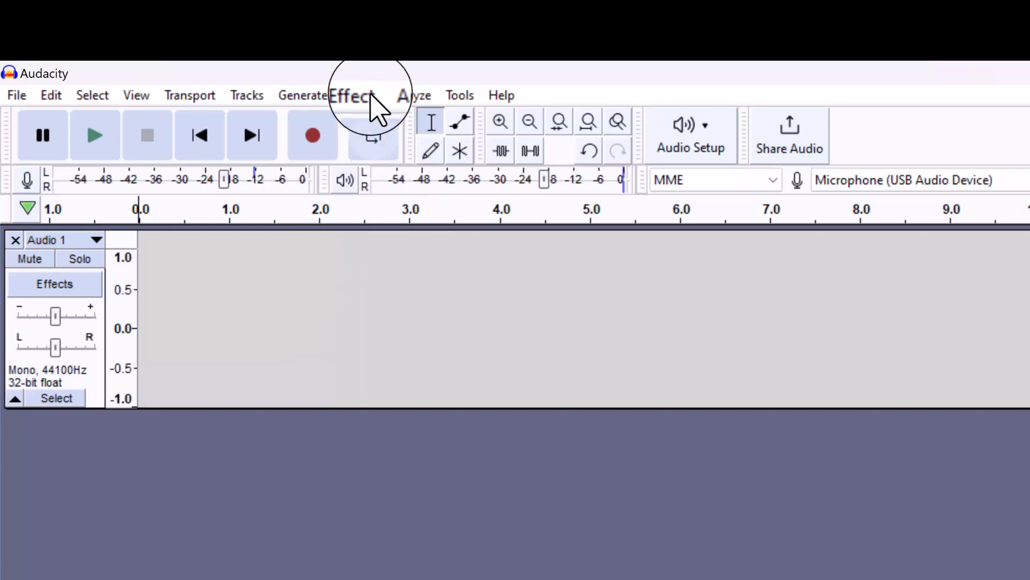
# Step: Record a voice clip about 14.7 seconds long on the empty mono track and stop the recording
pyautogui.click(315, 140)
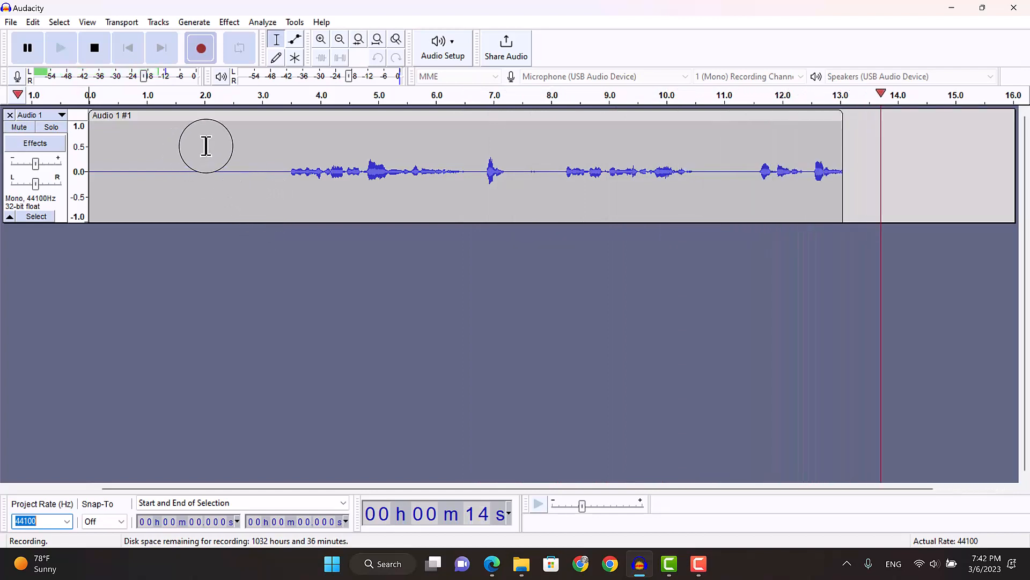
pyautogui.click(93, 47)
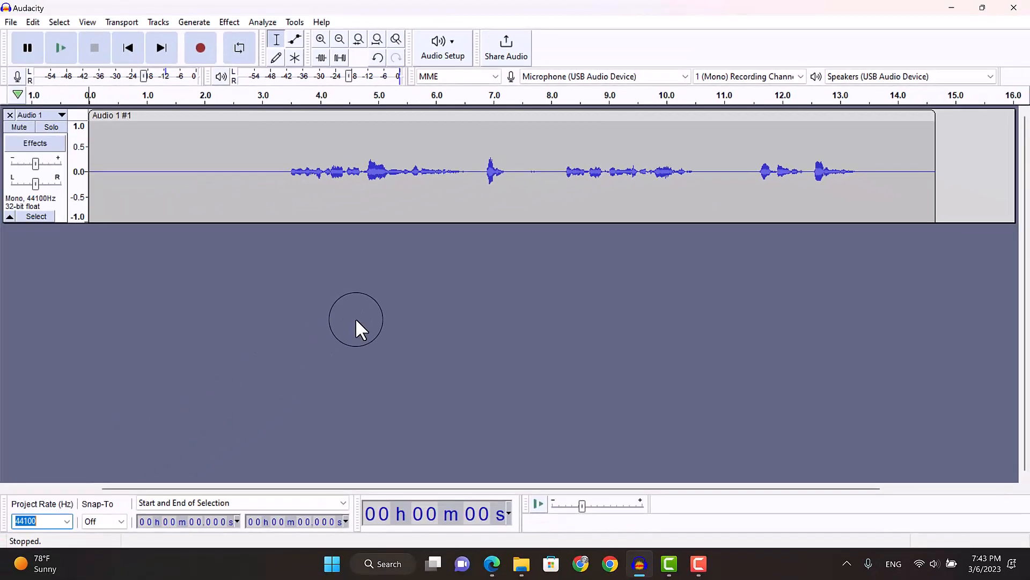
# Step: Normalize the entire recording to a peak amplitude of -2.0 dB with DC offset removal enabled
pyautogui.hotkey('ctrl', 'a')
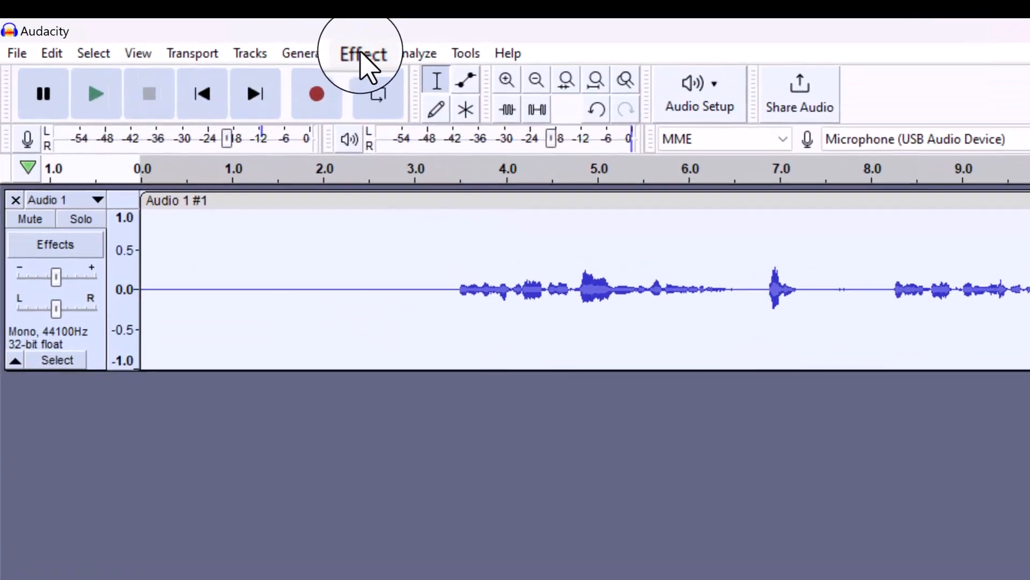
pyautogui.click(361, 53)
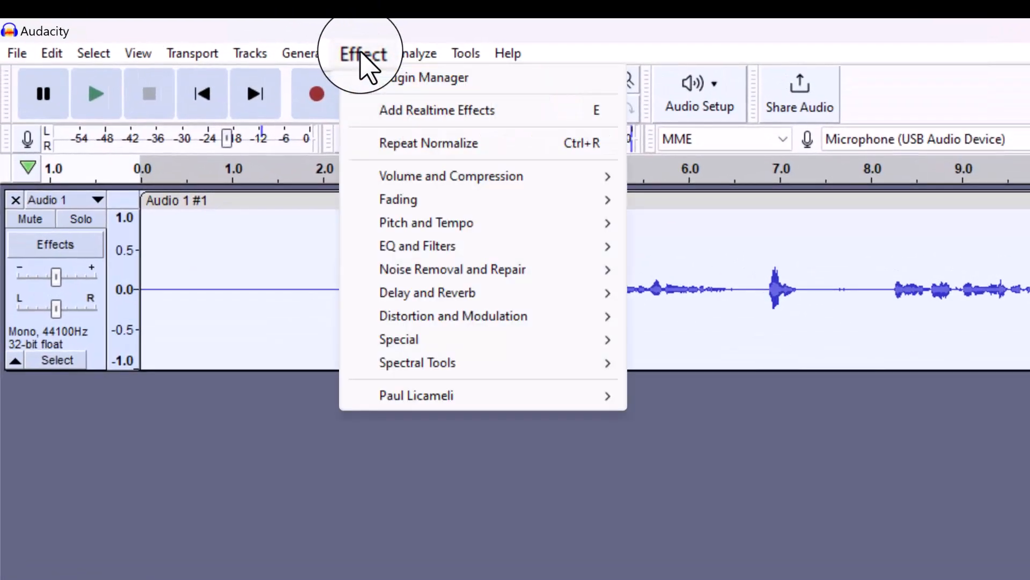
pyautogui.moveTo(473, 188)
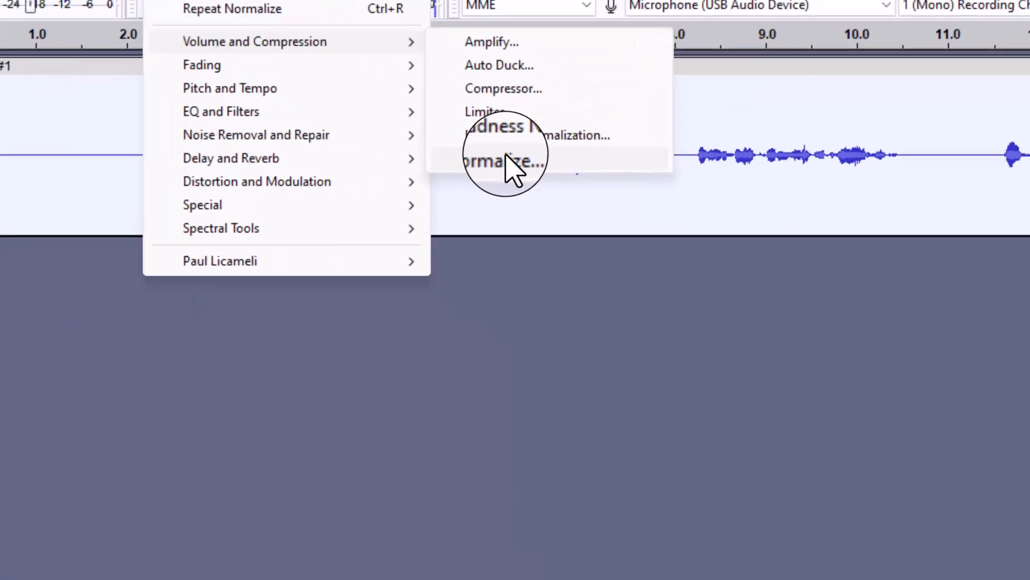
pyautogui.click(703, 292)
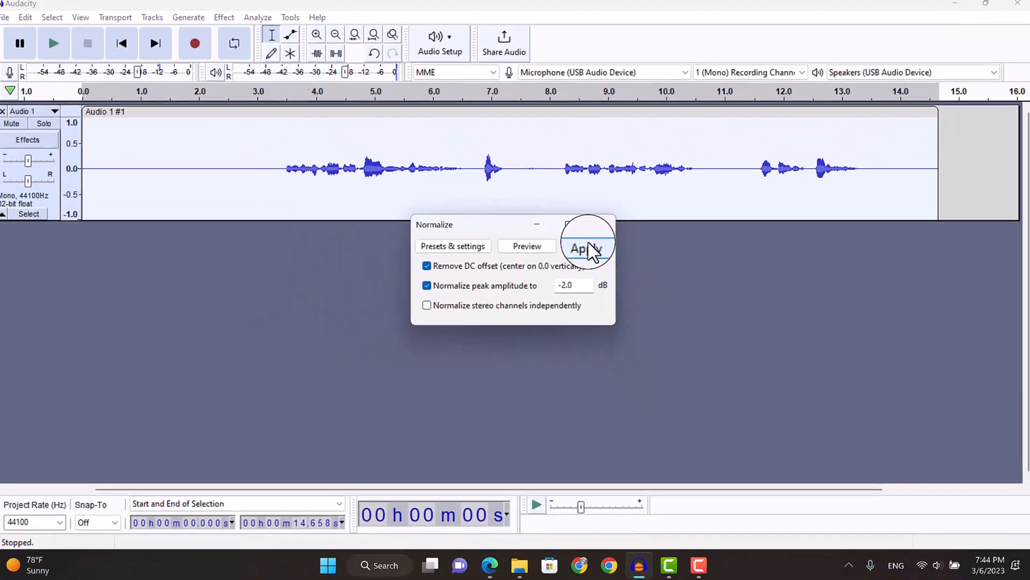
pyautogui.click(556, 175)
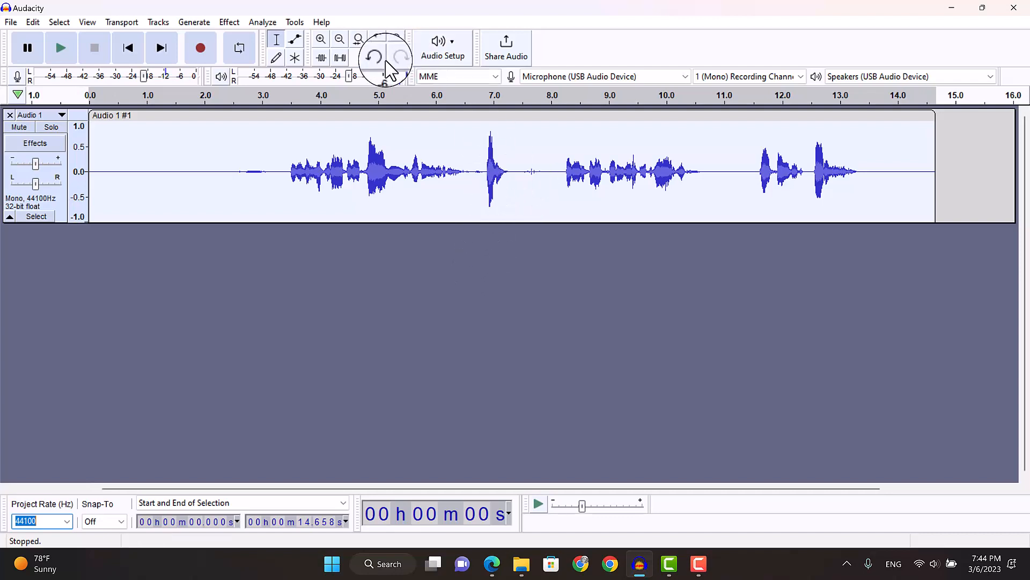
# Step: Apply the Compressor to the recording with threshold -18 dB, noise floor -40 dB, ratio 2.5:1 and make-up gain for 0 dB enabled
pyautogui.click(231, 24)
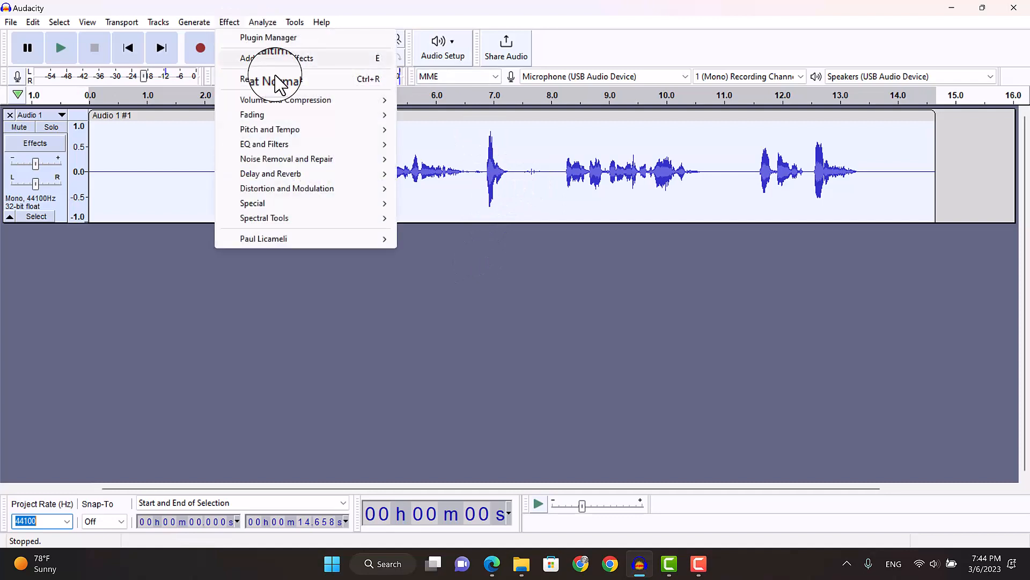
pyautogui.moveTo(298, 104)
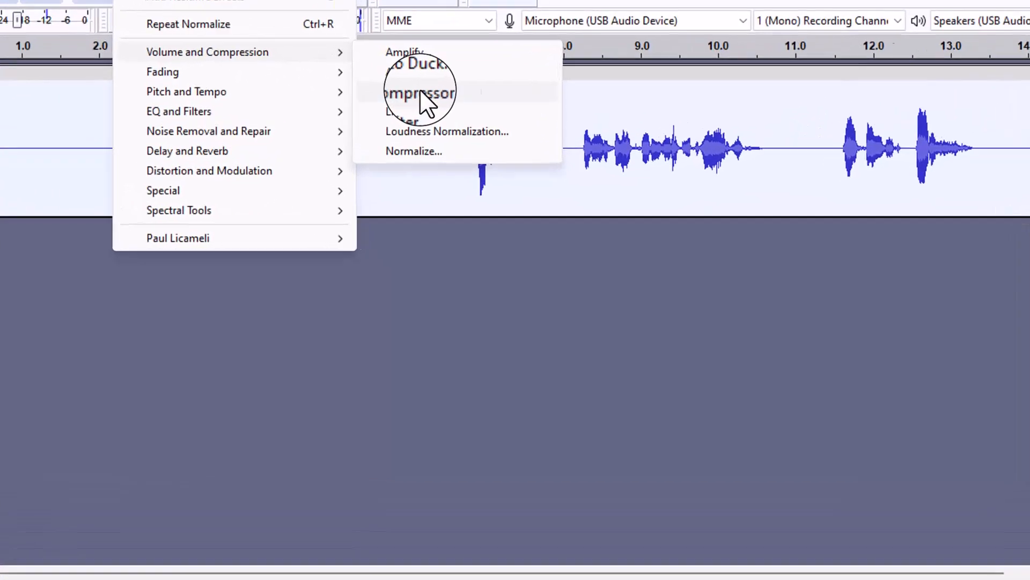
pyautogui.click(447, 131)
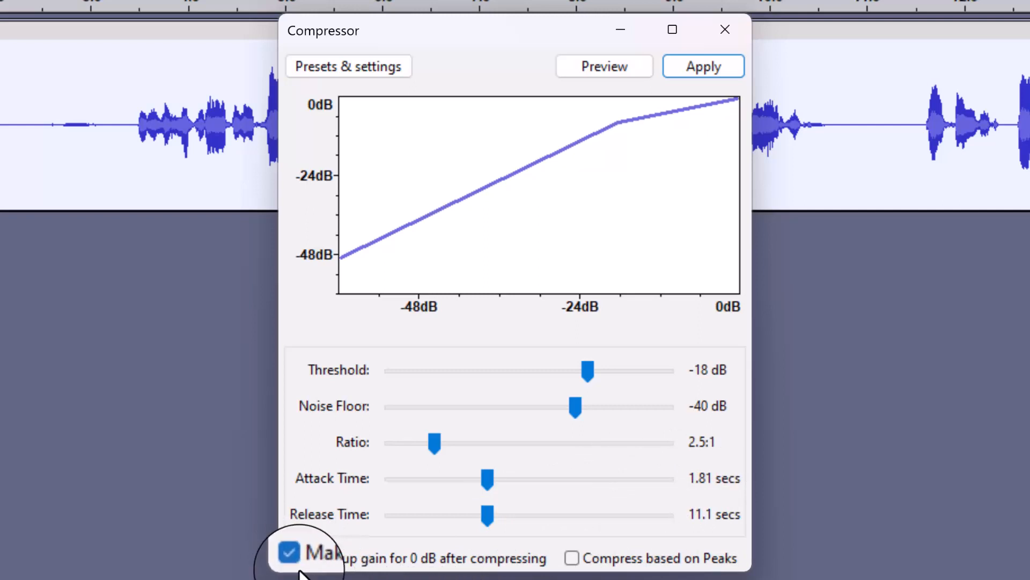
pyautogui.click(703, 69)
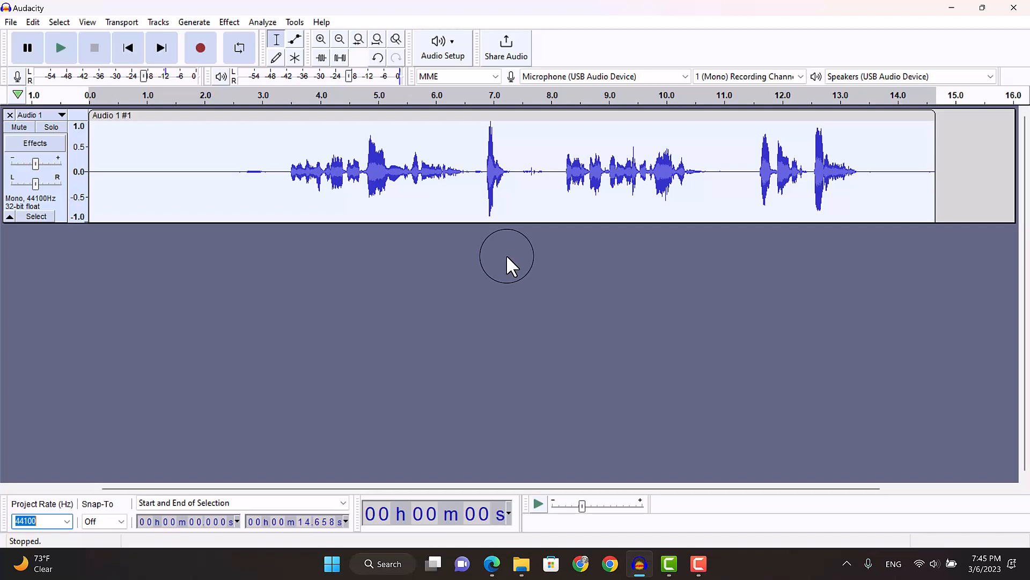
# Step: Apply the Filter Curve EQ with the Treble Boost factory preset to the whole recording
pyautogui.click(233, 25)
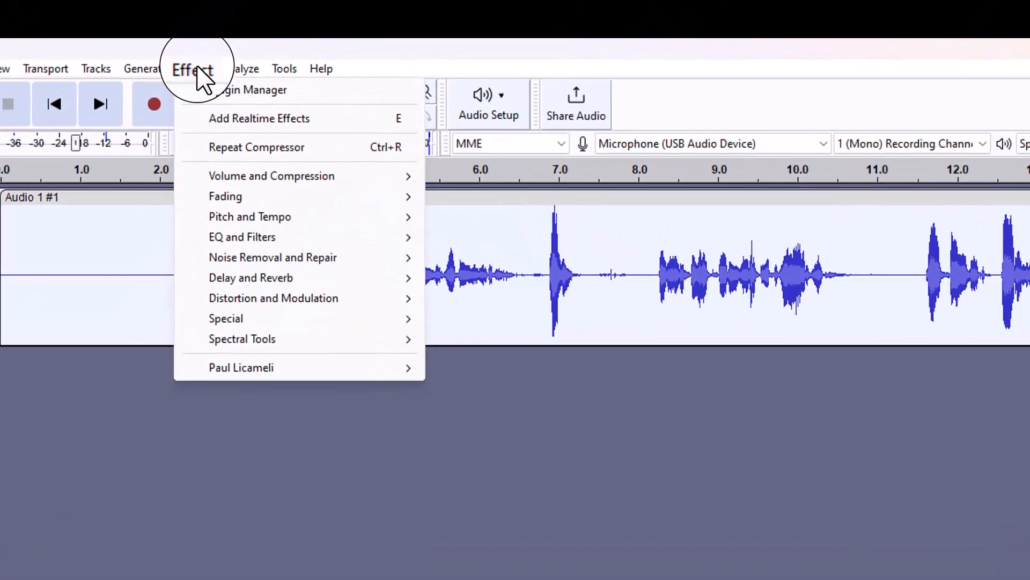
pyautogui.moveTo(277, 232)
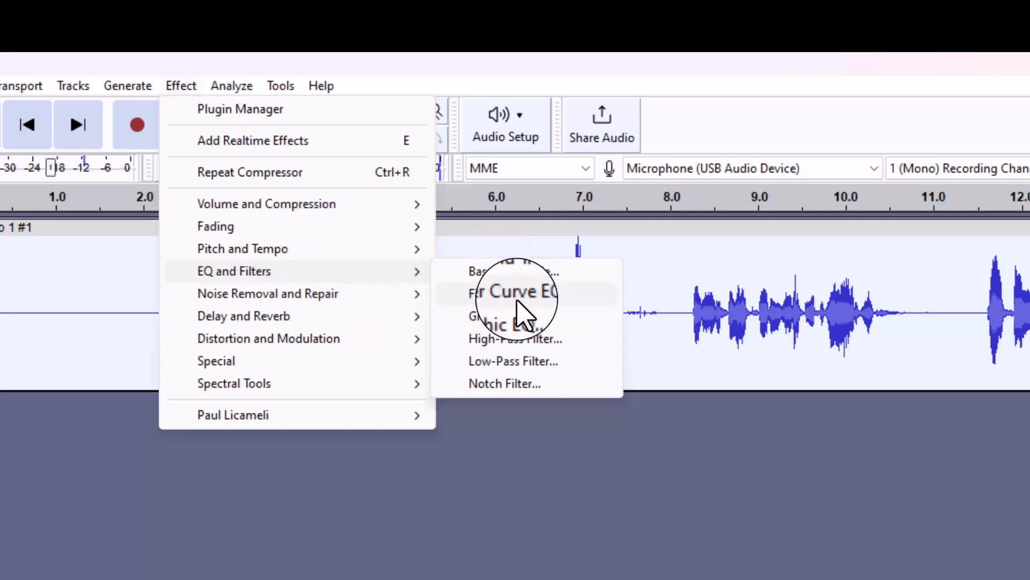
pyautogui.click(518, 299)
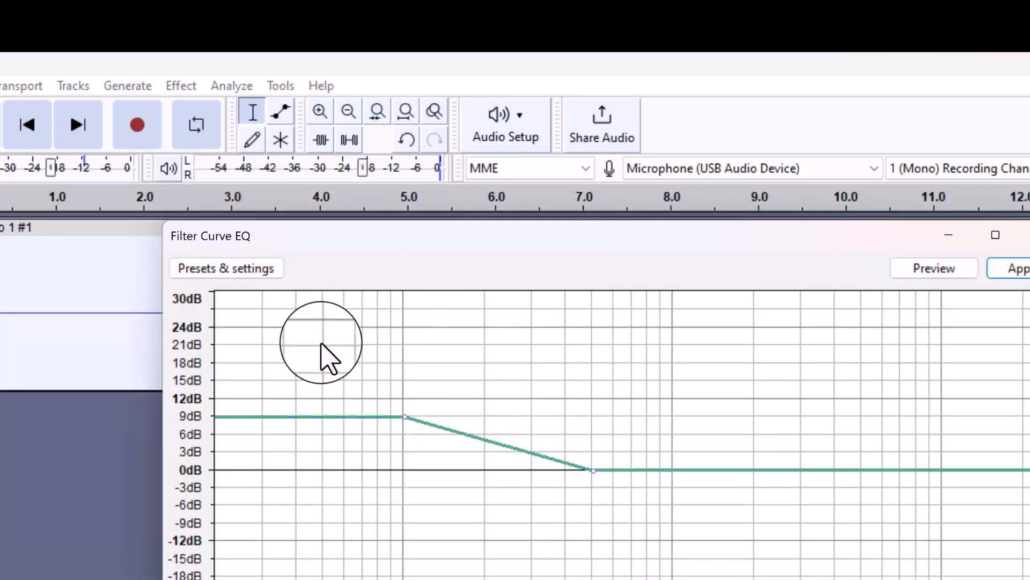
pyautogui.click(243, 270)
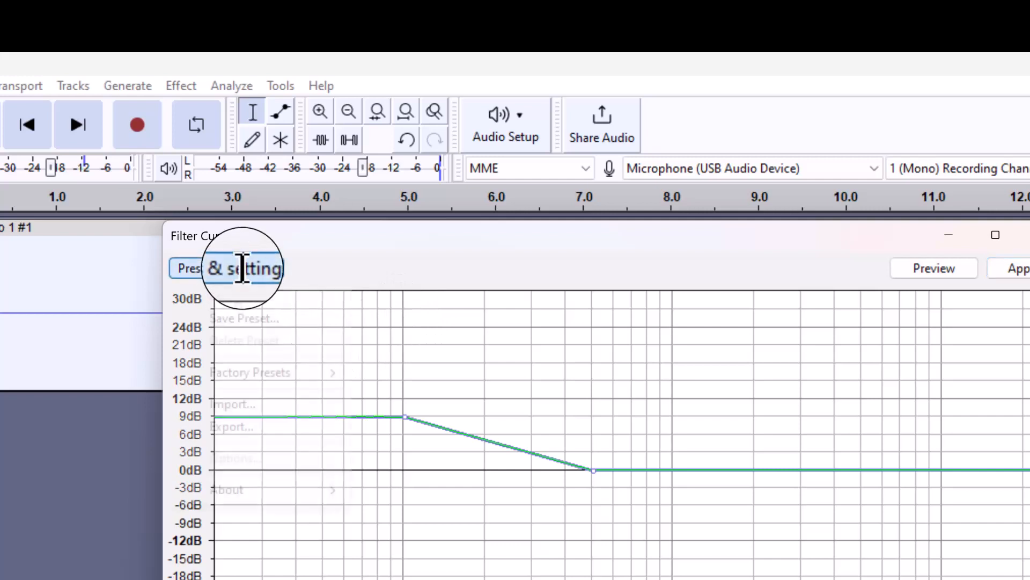
pyautogui.moveTo(295, 376)
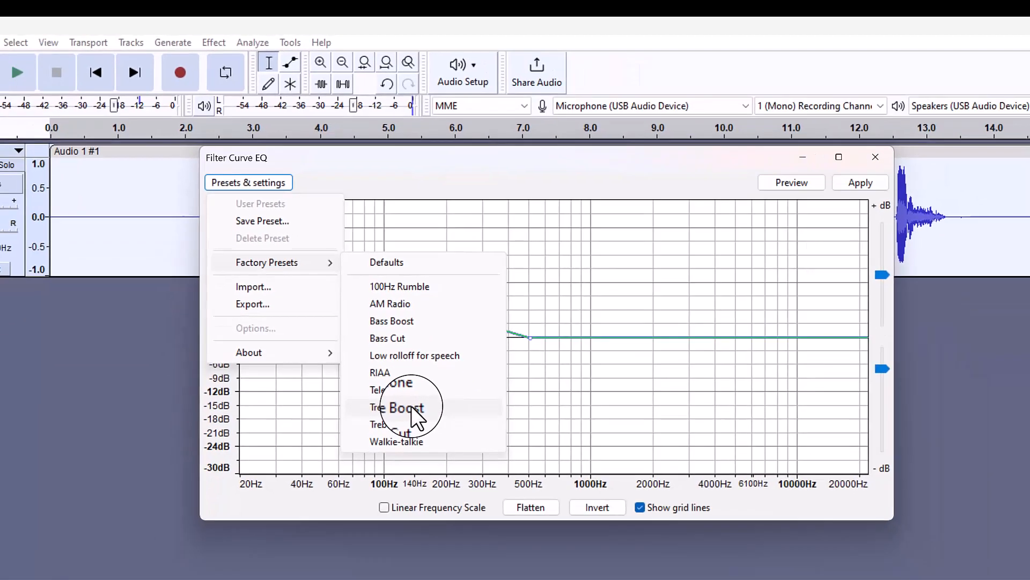
pyautogui.click(432, 561)
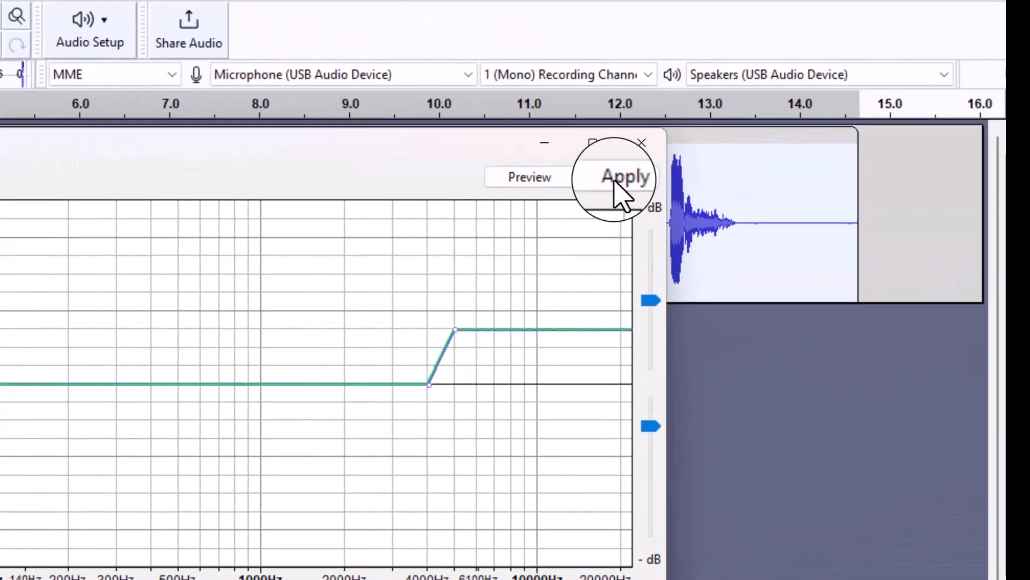
pyautogui.click(617, 182)
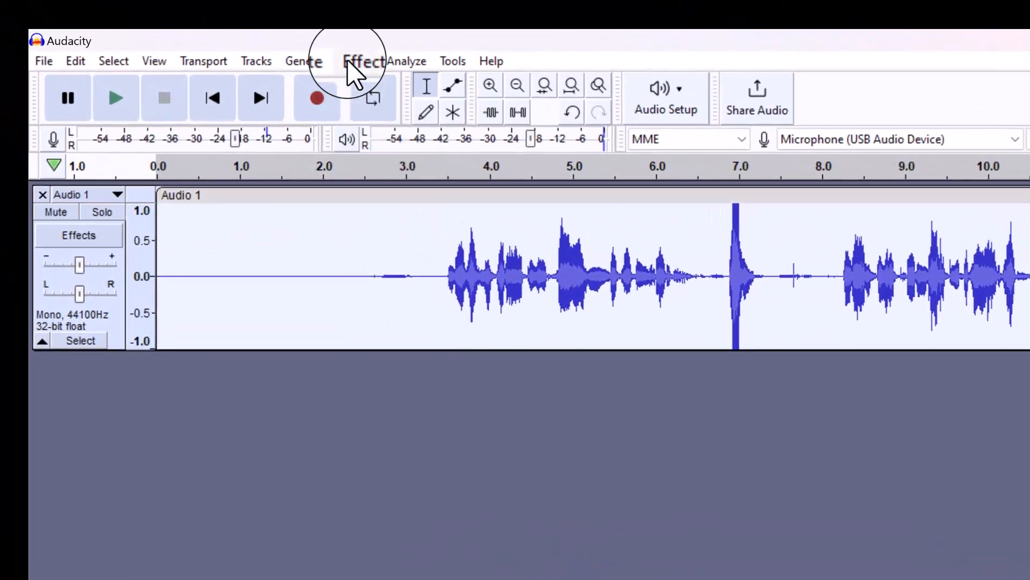
# Step: Apply the Filter Curve EQ with the Bass Boost factory preset to the whole recording
pyautogui.click(359, 63)
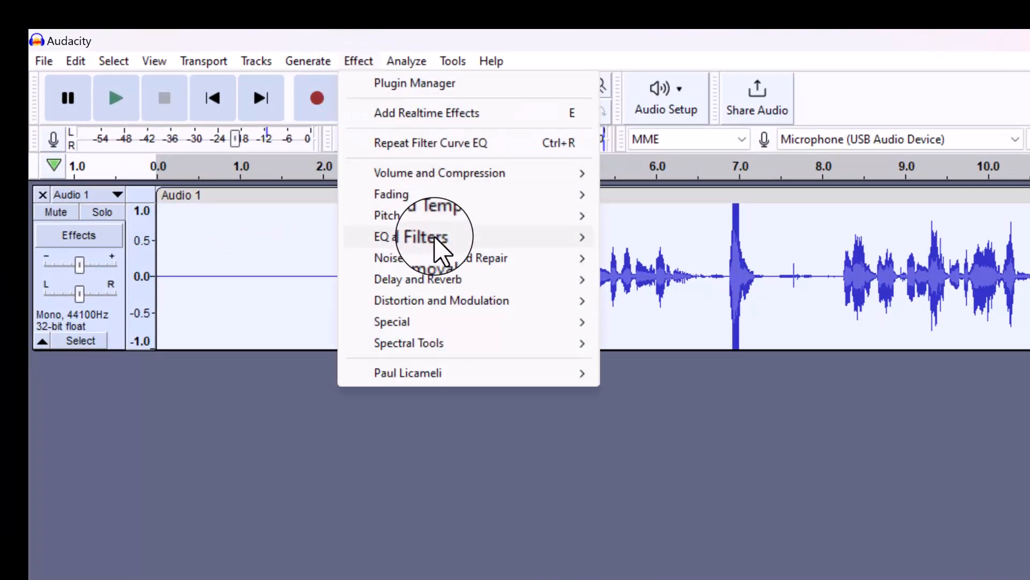
pyautogui.moveTo(443, 242)
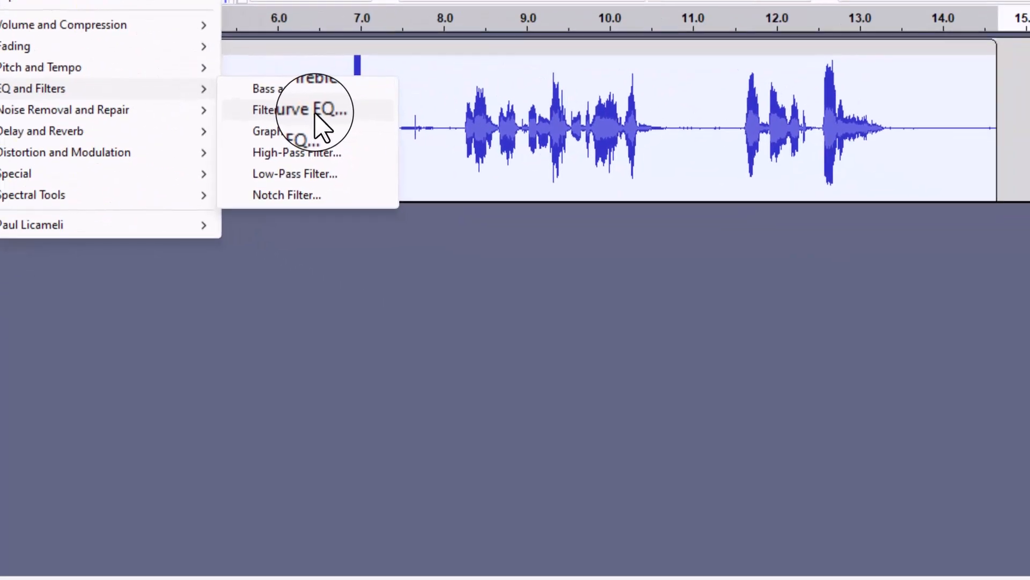
pyautogui.click(674, 259)
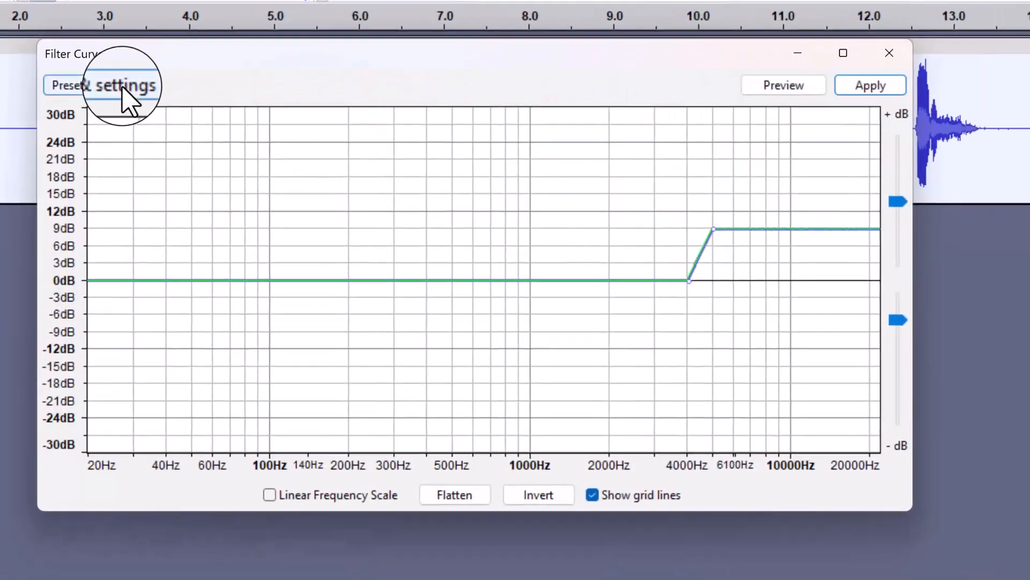
pyautogui.click(116, 86)
pyautogui.moveTo(224, 216)
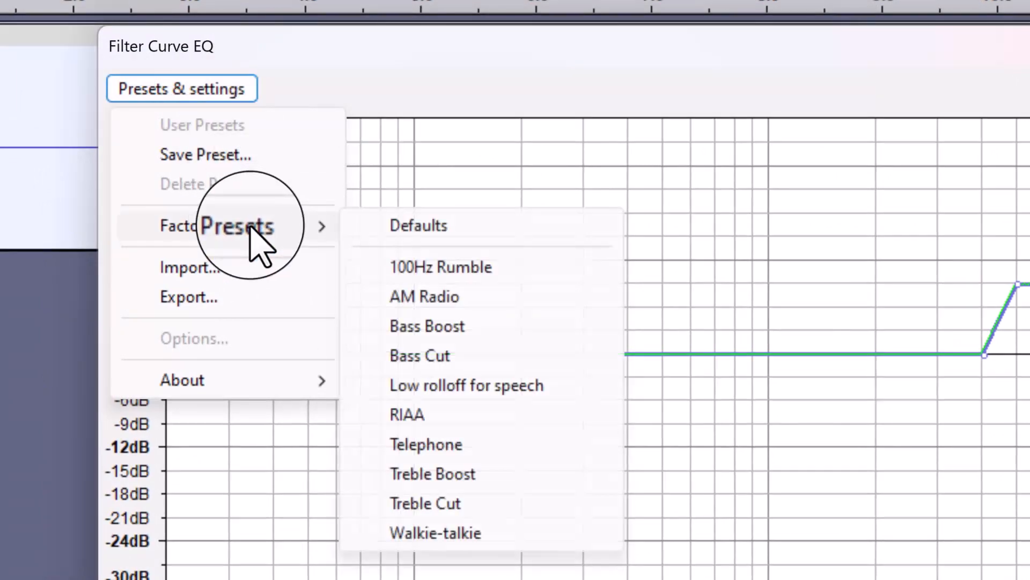
pyautogui.click(459, 328)
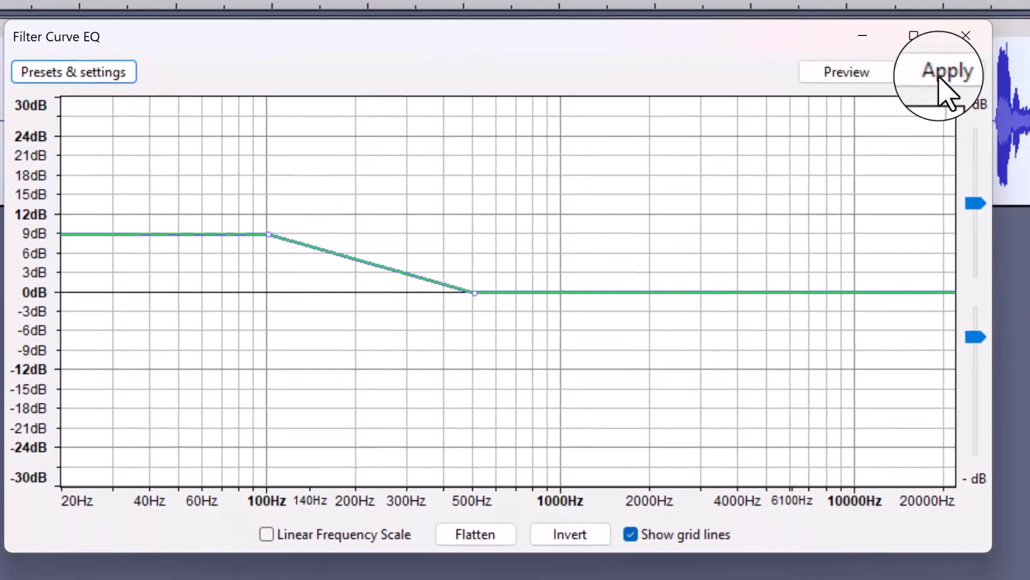
pyautogui.click(1022, 76)
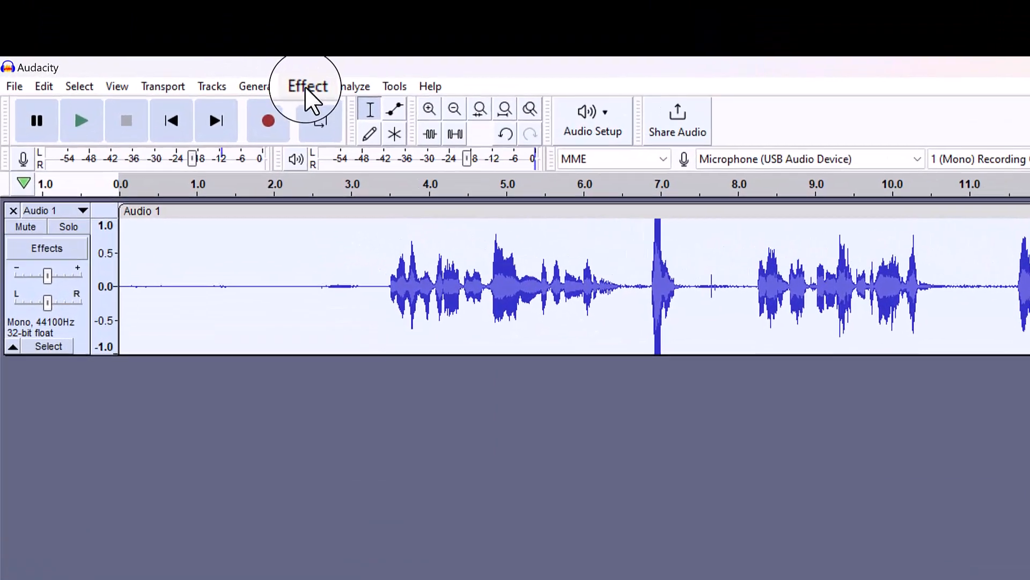
# Step: Normalize the equalized recording to a peak amplitude of -2.0 dB with DC offset removal enabled
pyautogui.click(318, 94)
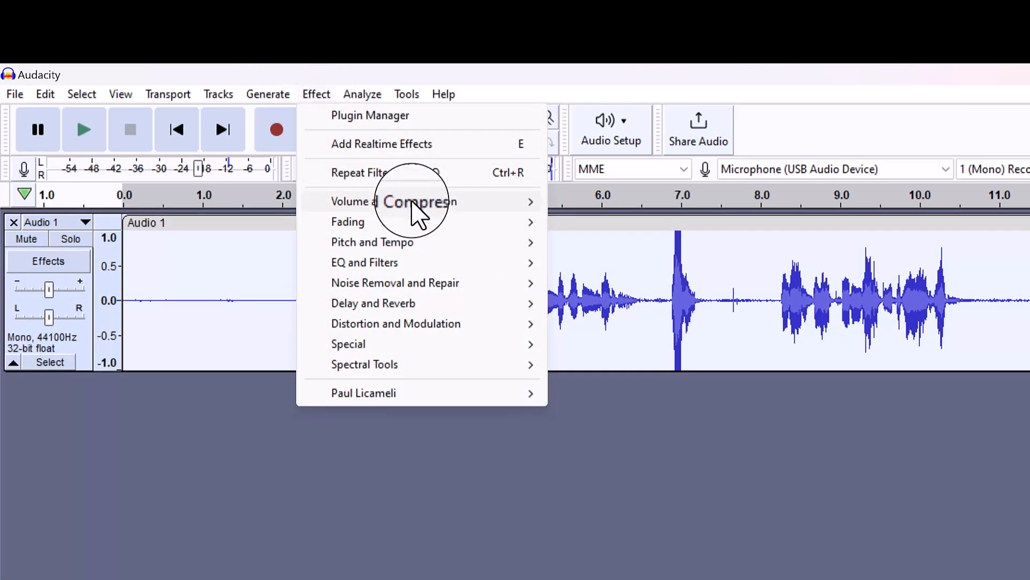
pyautogui.moveTo(414, 204)
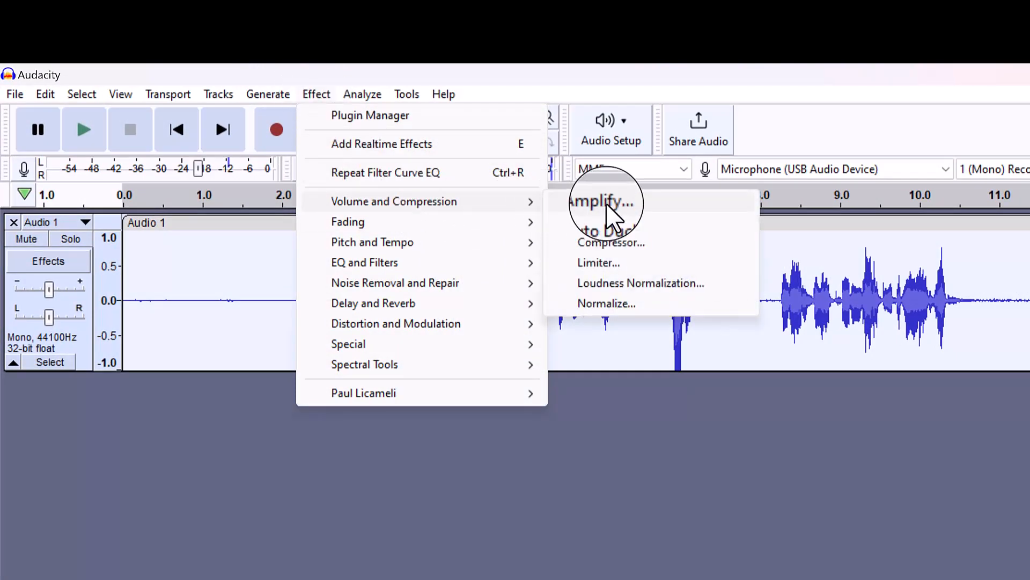
pyautogui.click(621, 305)
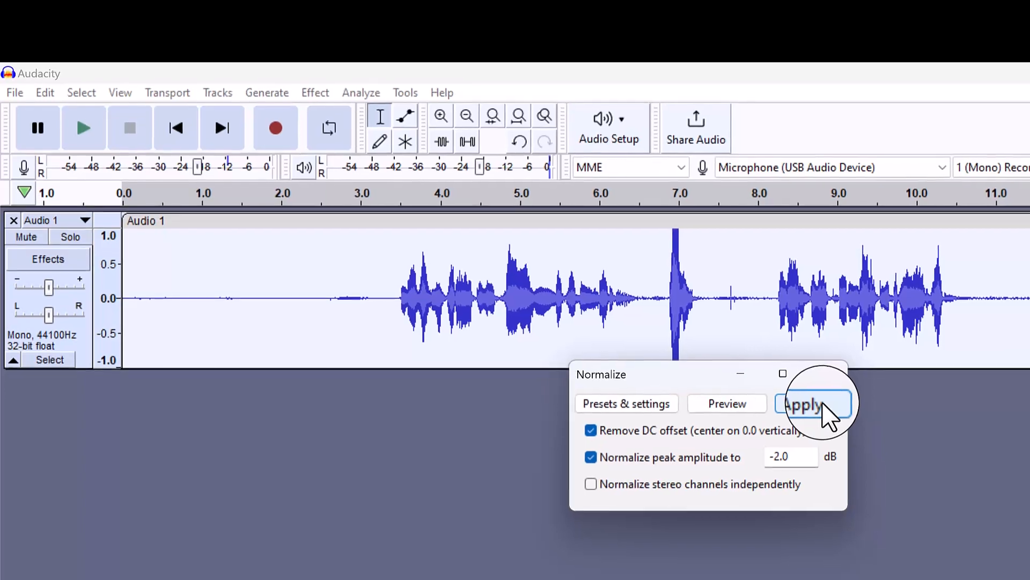
pyautogui.click(816, 407)
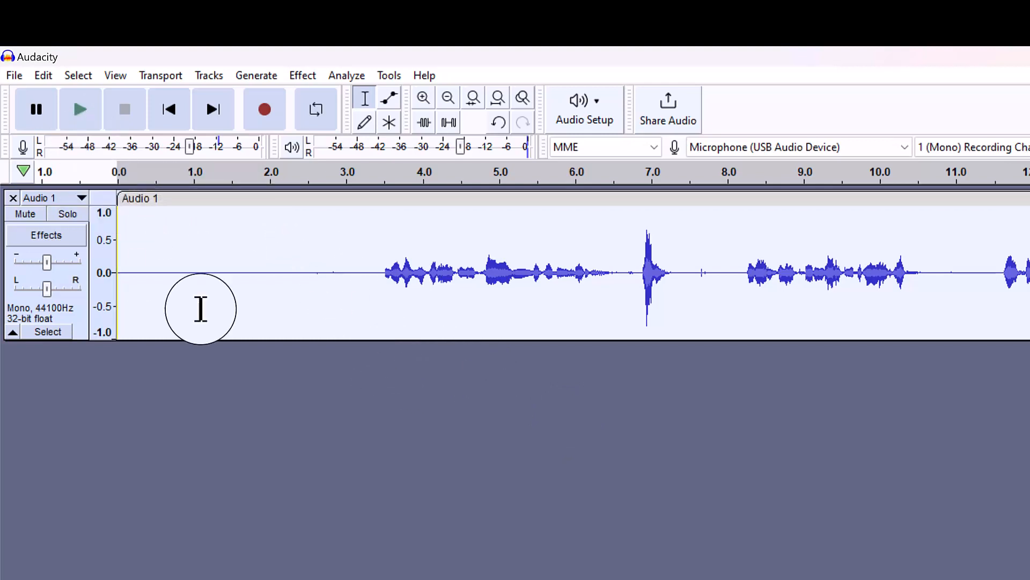
# Step: Play back the processed recording to check its sound, and clear the track selection
pyautogui.click(80, 109)
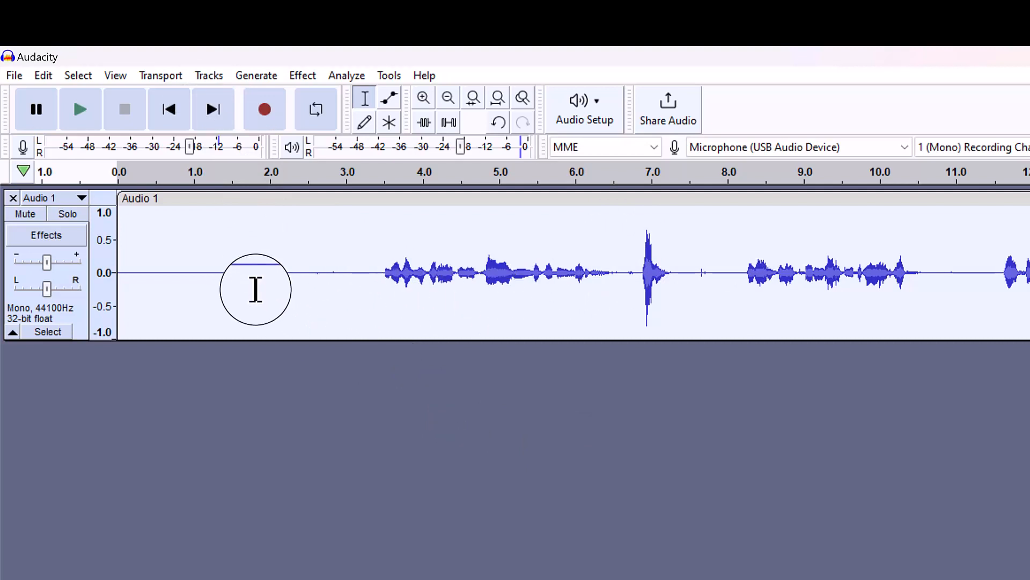
pyautogui.click(282, 353)
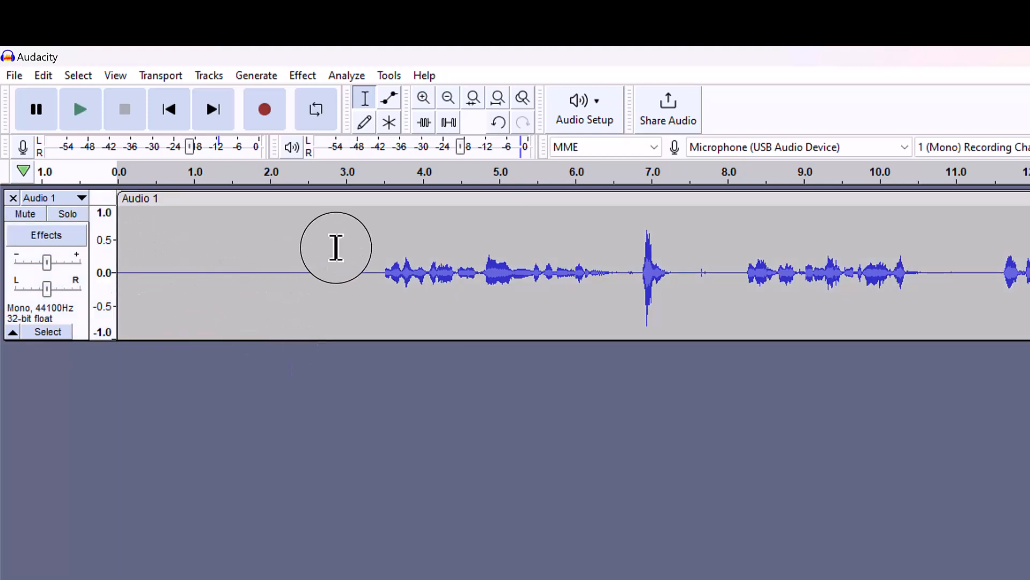
pyautogui.moveTo(371, 235); pyautogui.dragTo(111, 225)
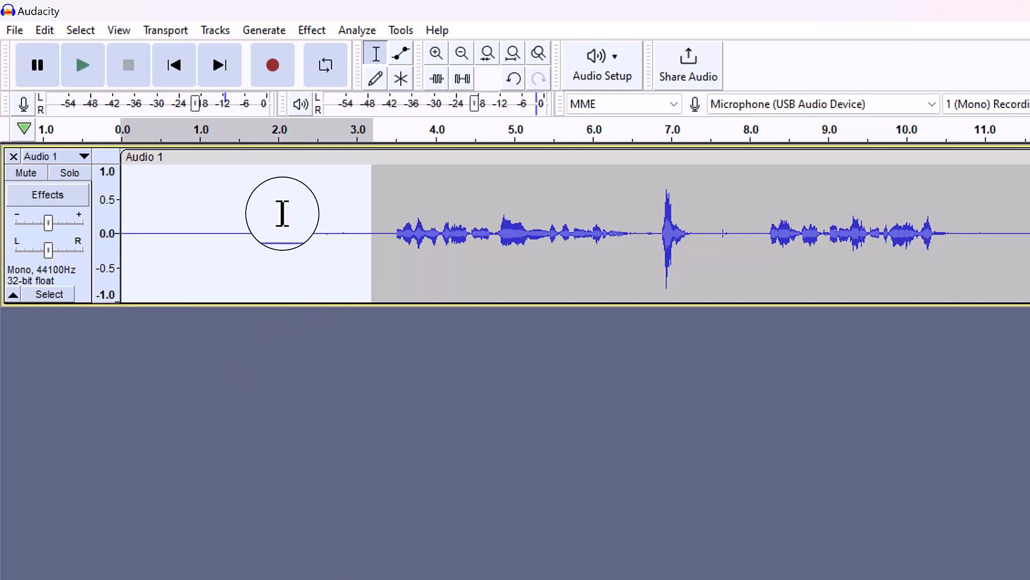
pyautogui.rightClick(256, 194)
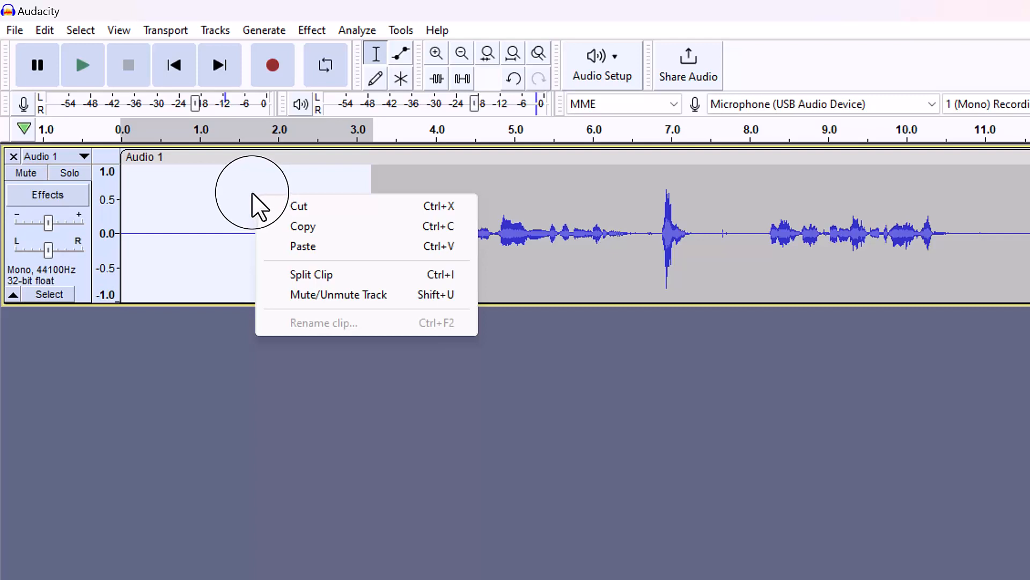
pyautogui.click(253, 207)
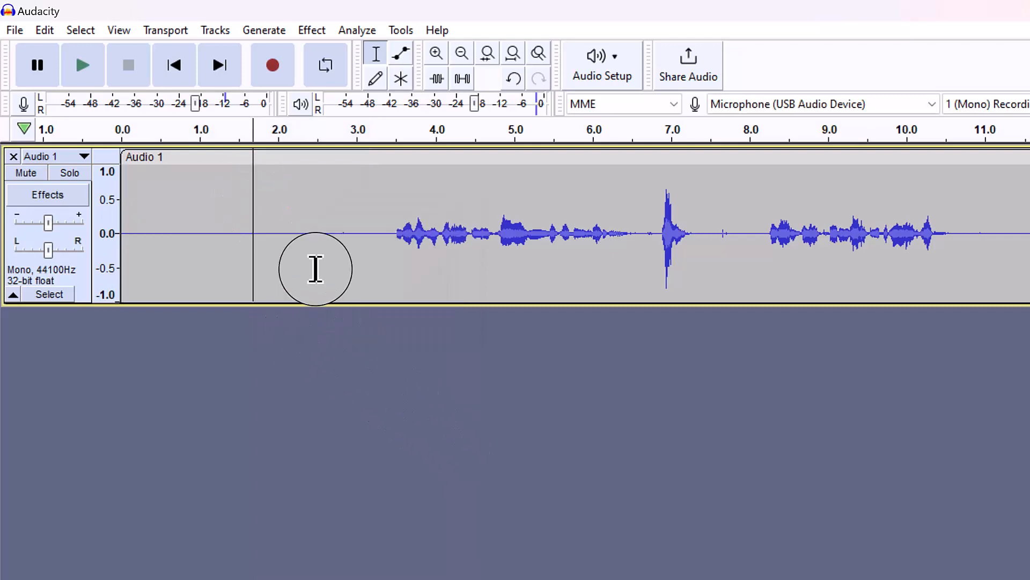
# Step: Select the silent first 3.4 seconds of the track and capture them as the noise profile for Noise Reduction
pyautogui.click(387, 266)
pyautogui.moveTo(387, 266); pyautogui.dragTo(136, 278)
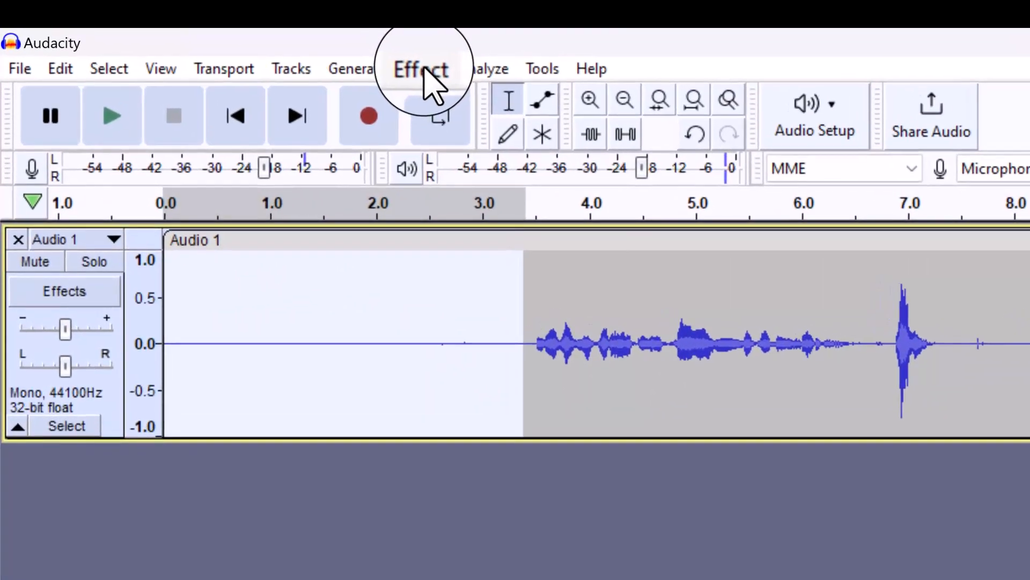
pyautogui.click(344, 41)
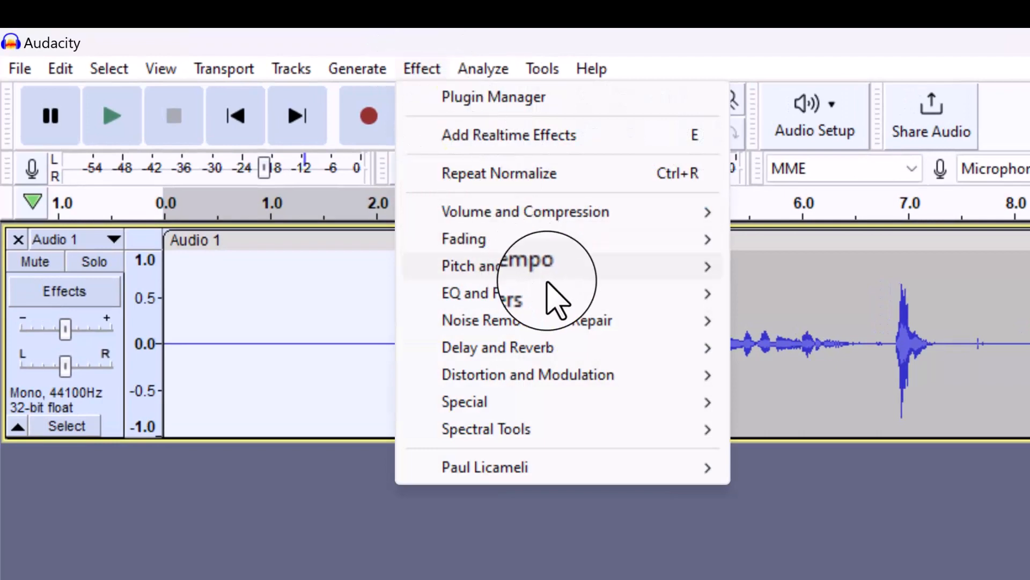
pyautogui.moveTo(577, 317)
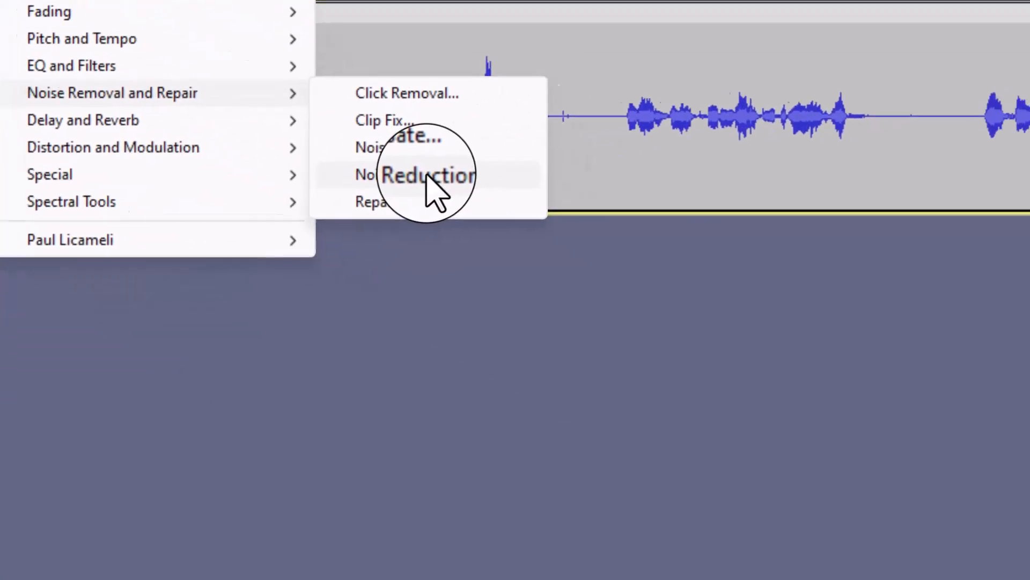
pyautogui.click(842, 404)
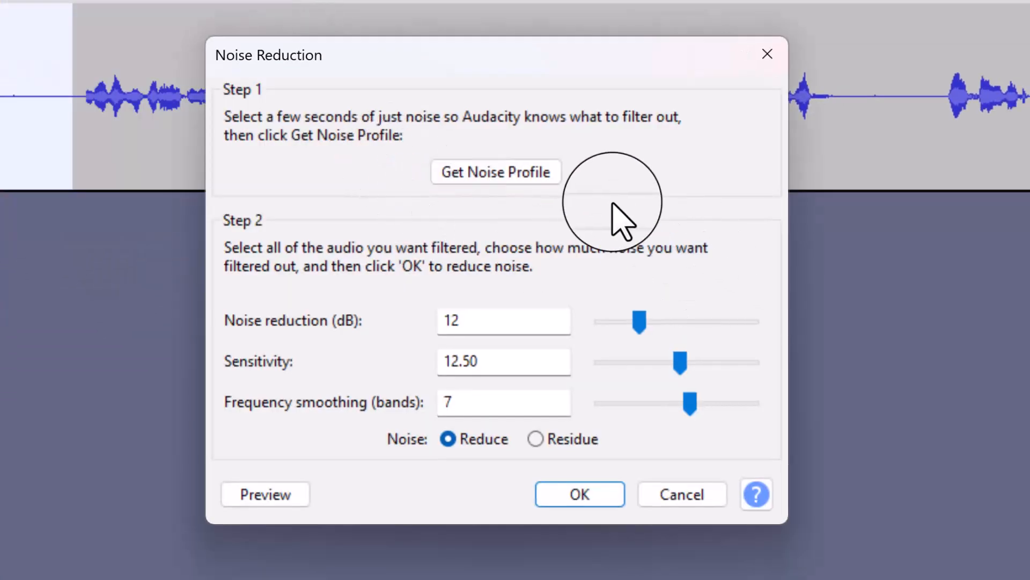
pyautogui.click(499, 174)
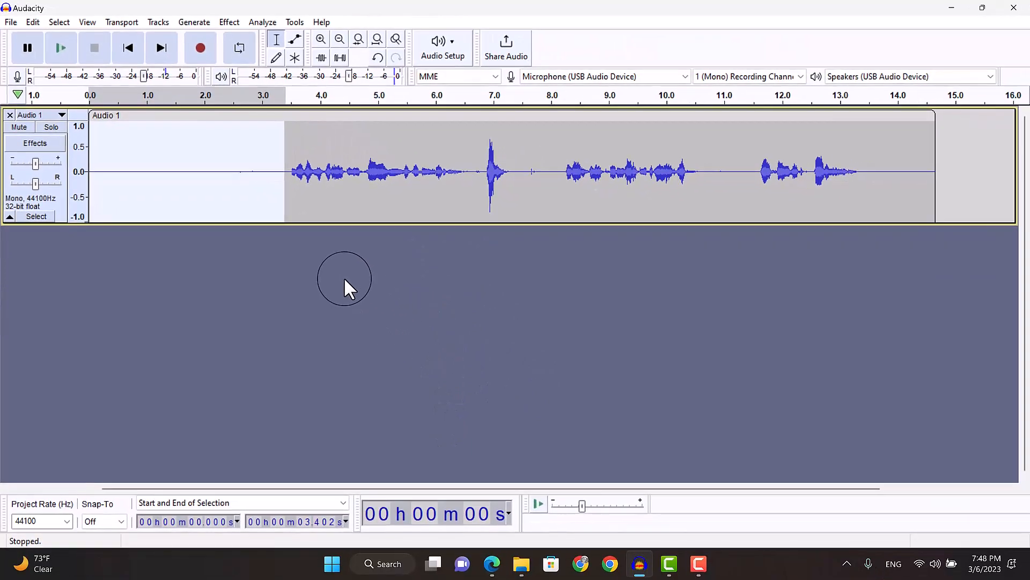
# Step: Apply Noise Reduction to the entire track with 12 dB reduction, sensitivity 12.50, 7 frequency smoothing bands and the Reduce option
pyautogui.hotkey('ctrl', 'a')
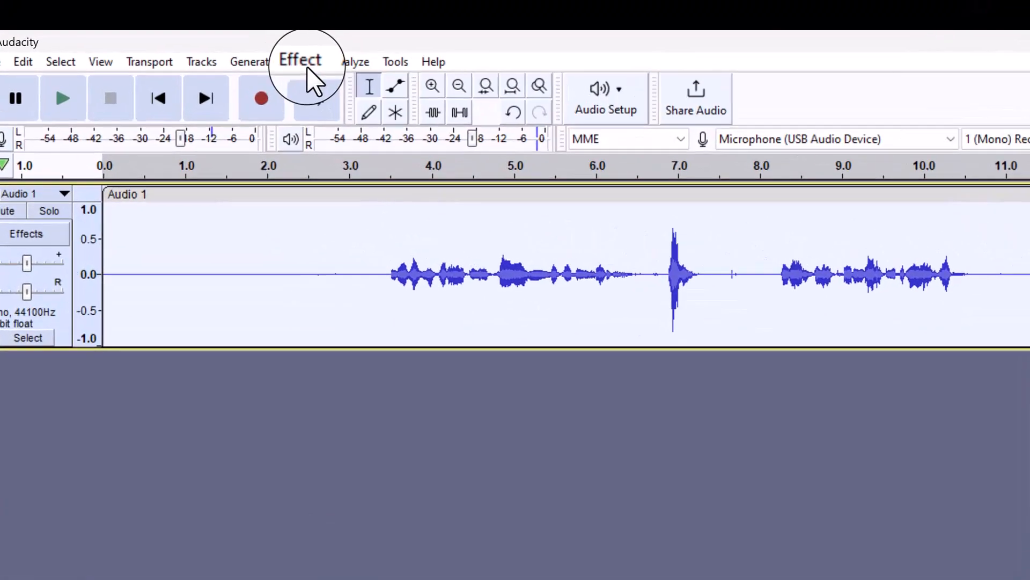
pyautogui.click(300, 66)
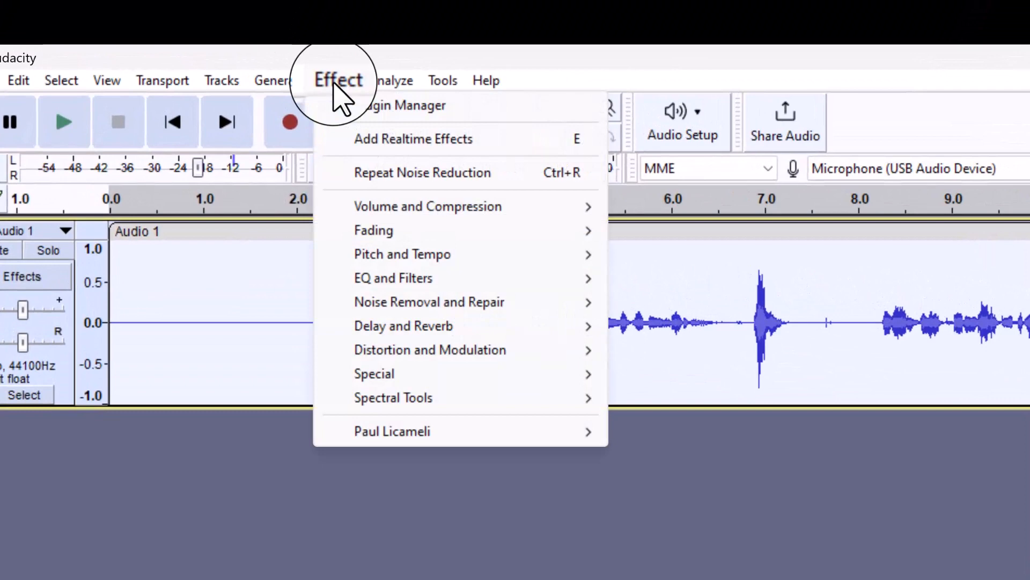
pyautogui.moveTo(454, 301)
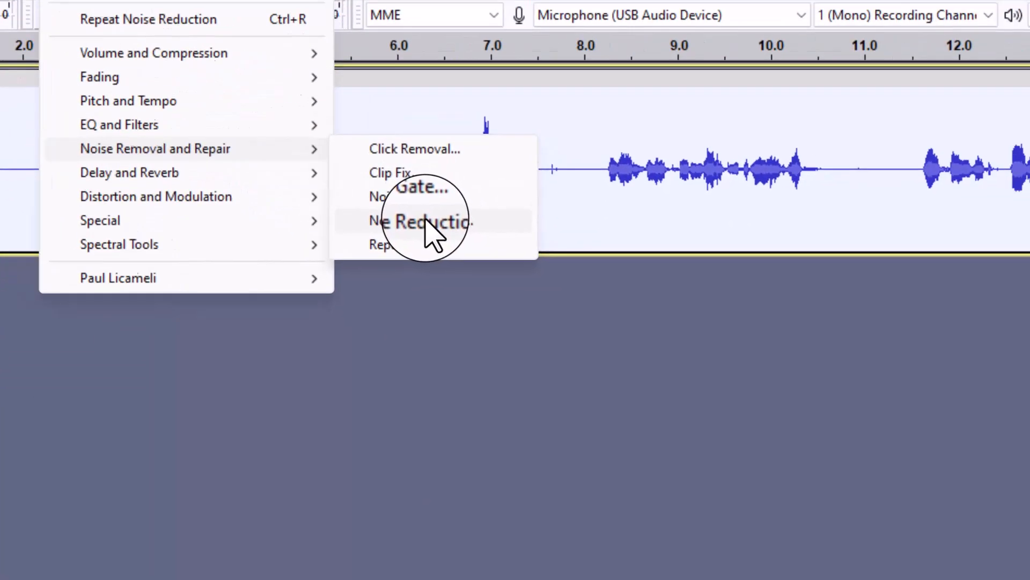
pyautogui.click(693, 374)
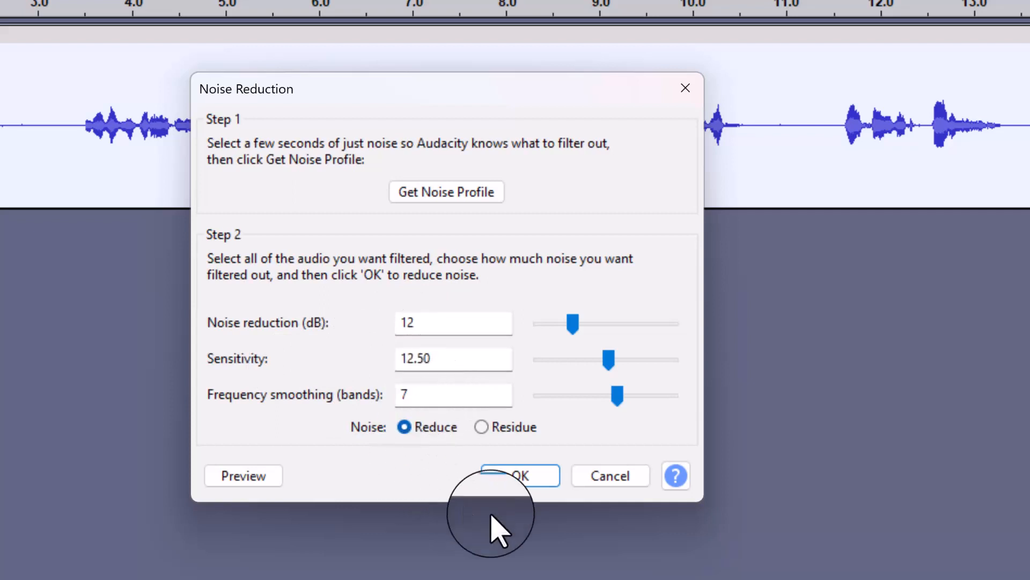
pyautogui.click(515, 477)
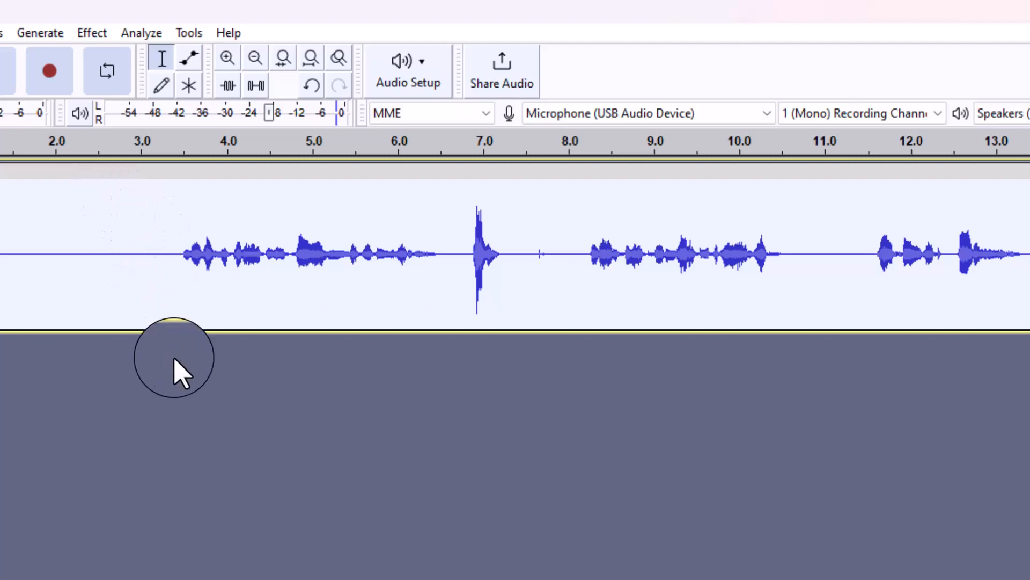
# Step: Cut about 3.1 seconds of silence from the start of the track, up to just before the speech
pyautogui.click(175, 371)
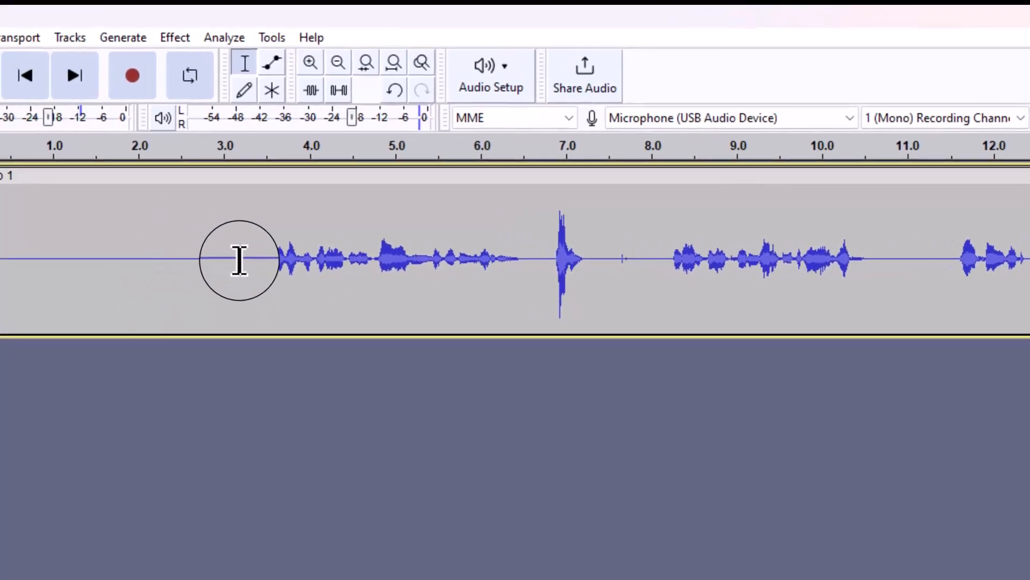
pyautogui.moveTo(226, 259); pyautogui.dragTo(0, 262)
pyautogui.moveTo(152, 272); pyautogui.dragTo(134, 271)
pyautogui.rightClick(204, 247)
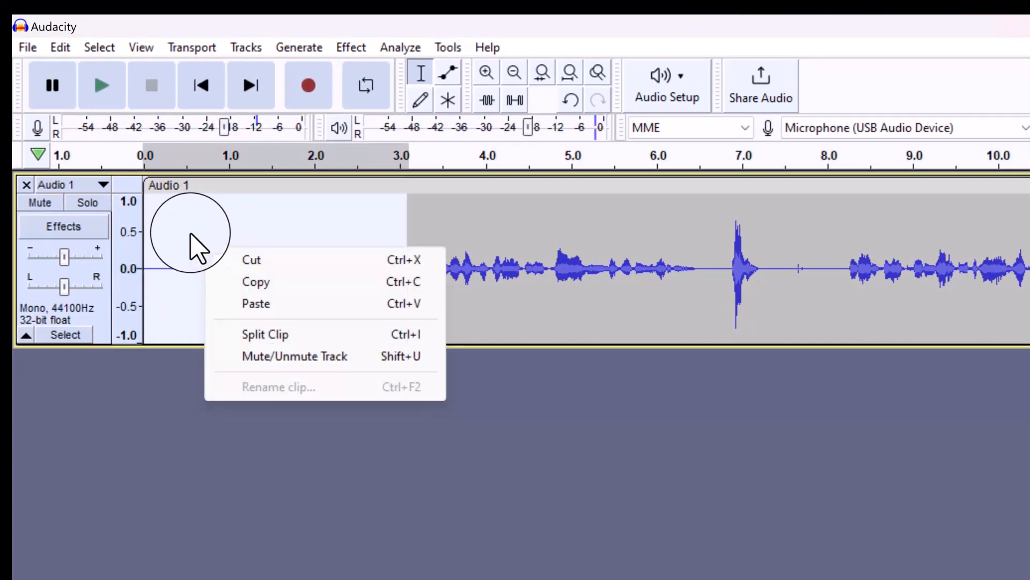
pyautogui.click(253, 262)
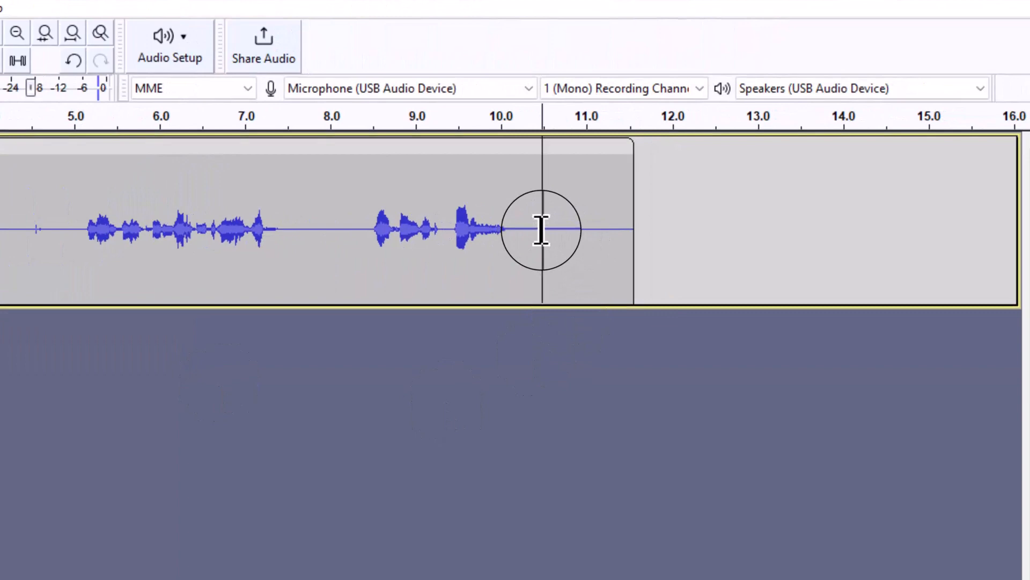
# Step: Cut the silent tail of the track from about 10.5 seconds to the end of the clip
pyautogui.moveTo(542, 229); pyautogui.dragTo(642, 253)
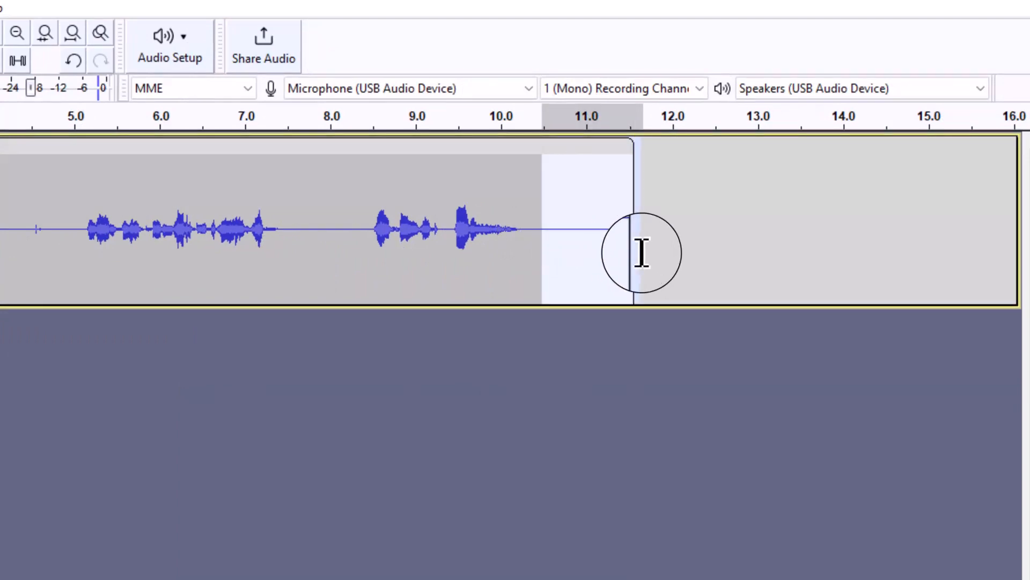
pyautogui.rightClick(581, 195)
pyautogui.click(609, 209)
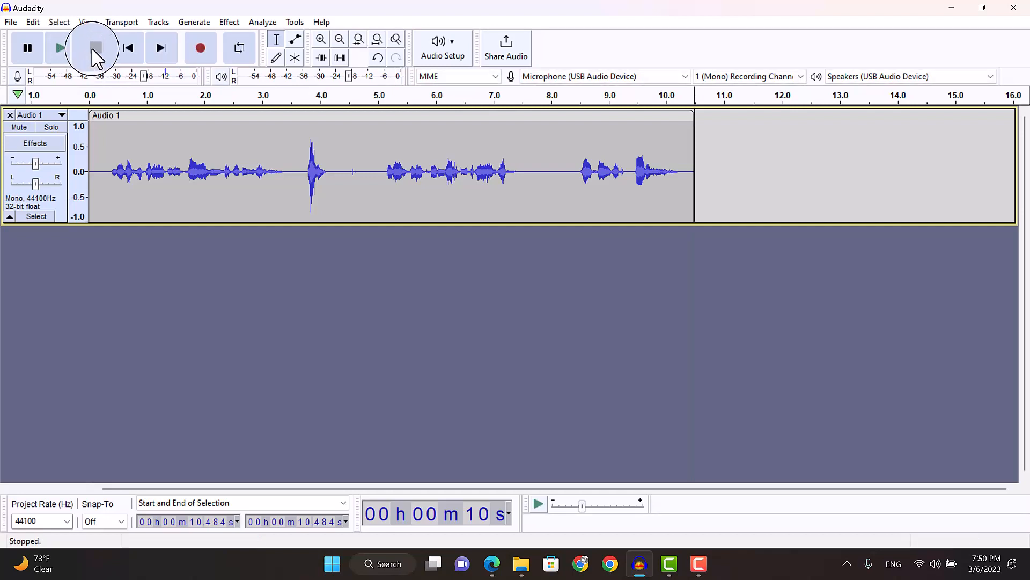
# Step: Play back the trimmed recording from its start to check it, and stop the playback
pyautogui.click(128, 49)
pyautogui.click(59, 49)
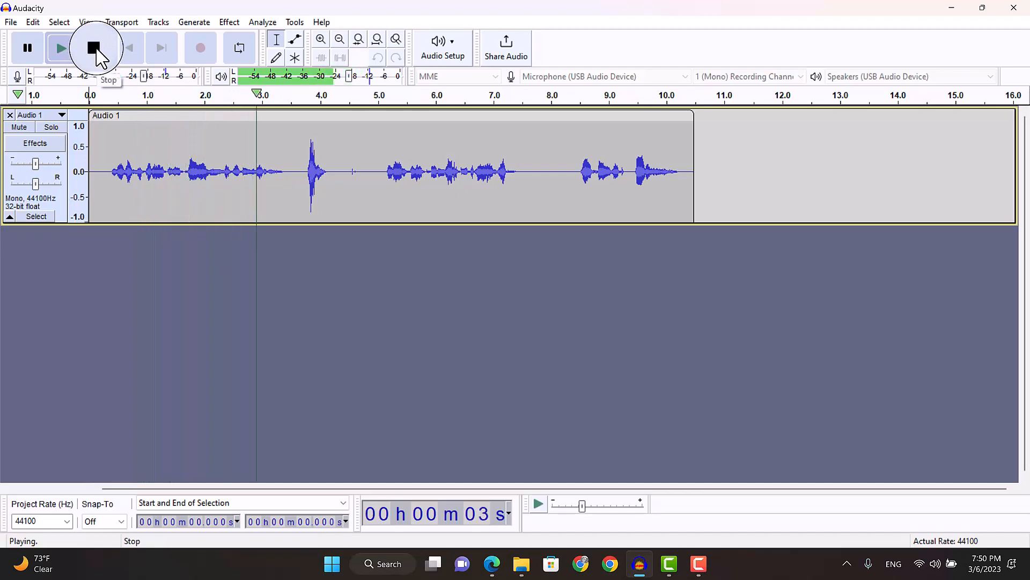
pyautogui.click(96, 49)
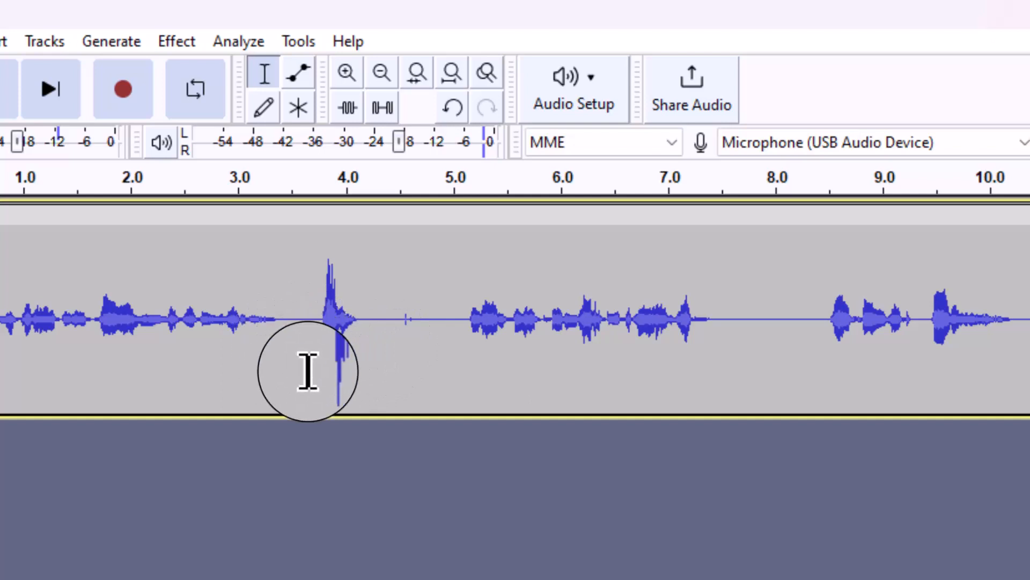
# Step: Select the loud noise burst between about 3.6 and 4.1 seconds and replace it with silence
pyautogui.click(310, 370)
pyautogui.moveTo(306, 369); pyautogui.dragTo(363, 395)
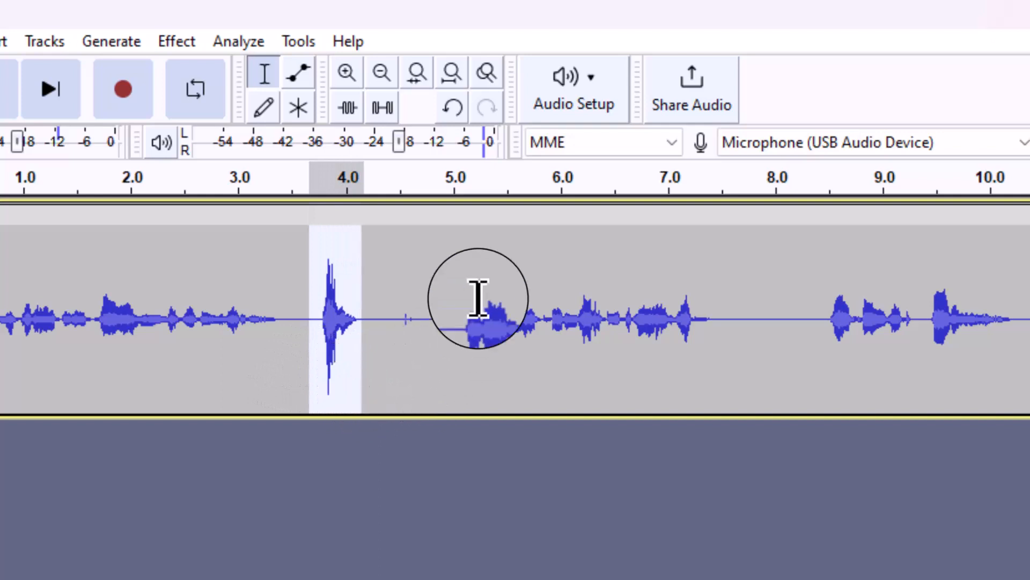
pyautogui.click(382, 107)
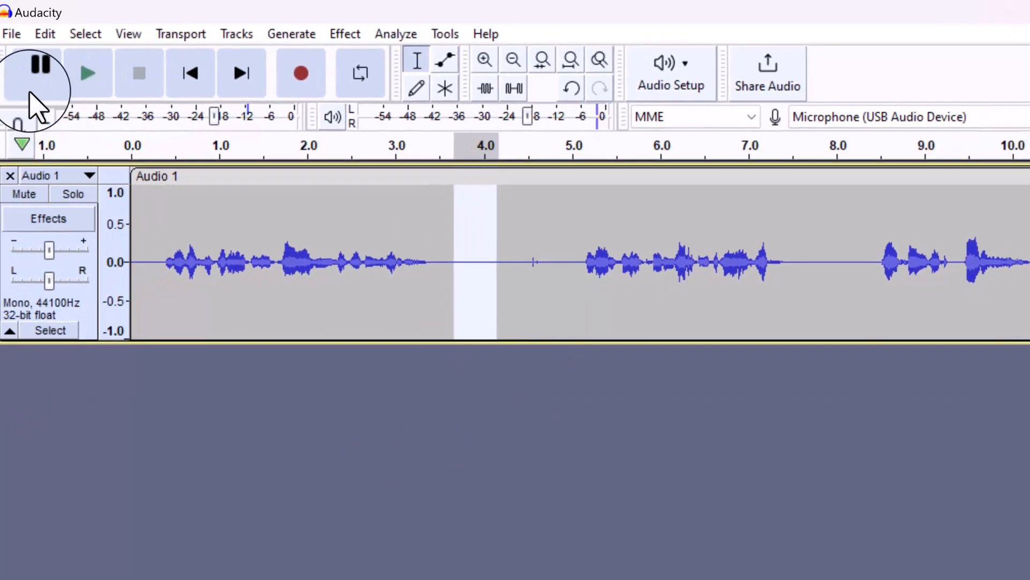
# Step: Undo the silencing and cut the selected noise burst out of the track instead
pyautogui.click(50, 34)
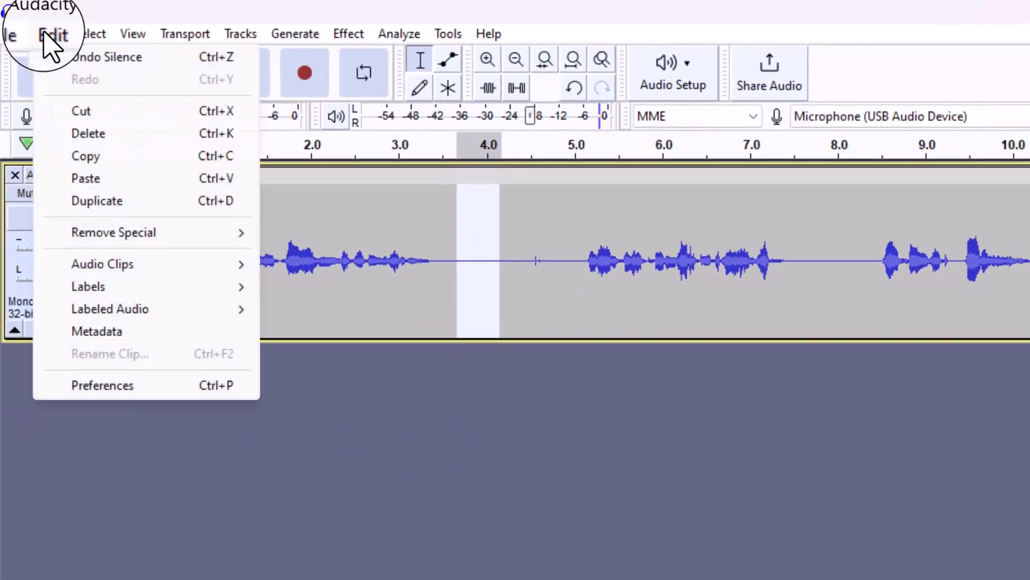
pyautogui.click(80, 58)
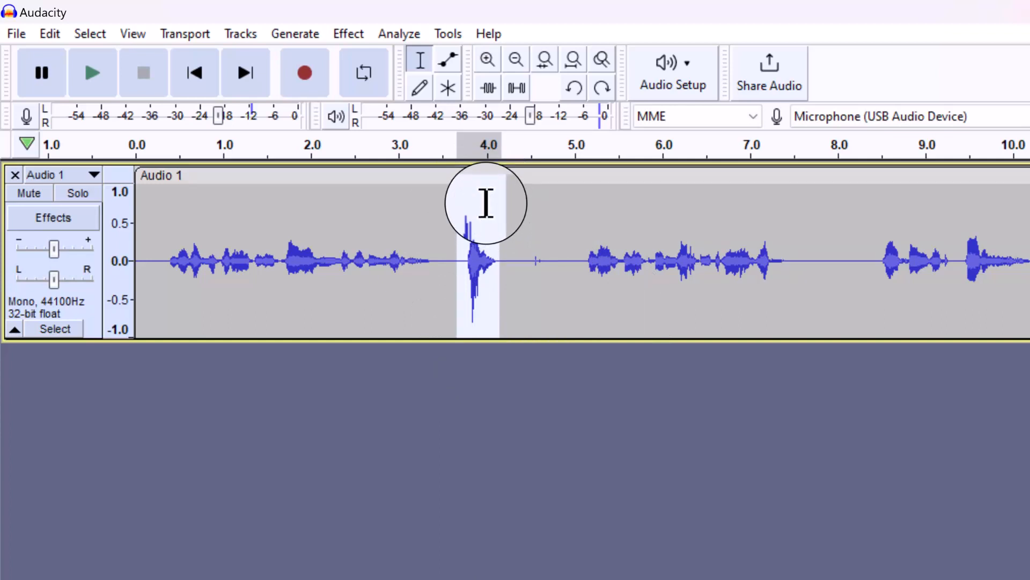
pyautogui.rightClick(487, 204)
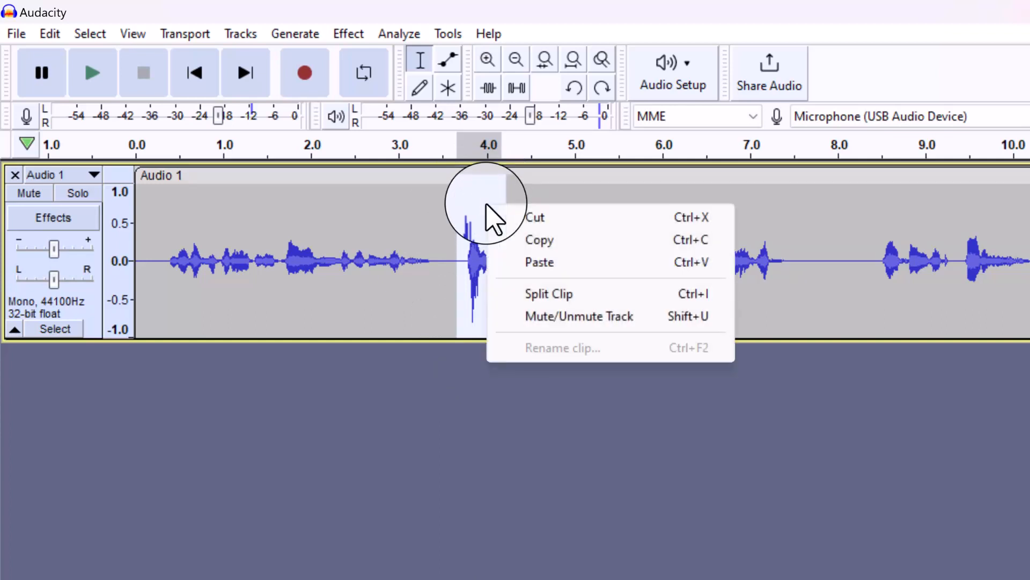
pyautogui.click(543, 221)
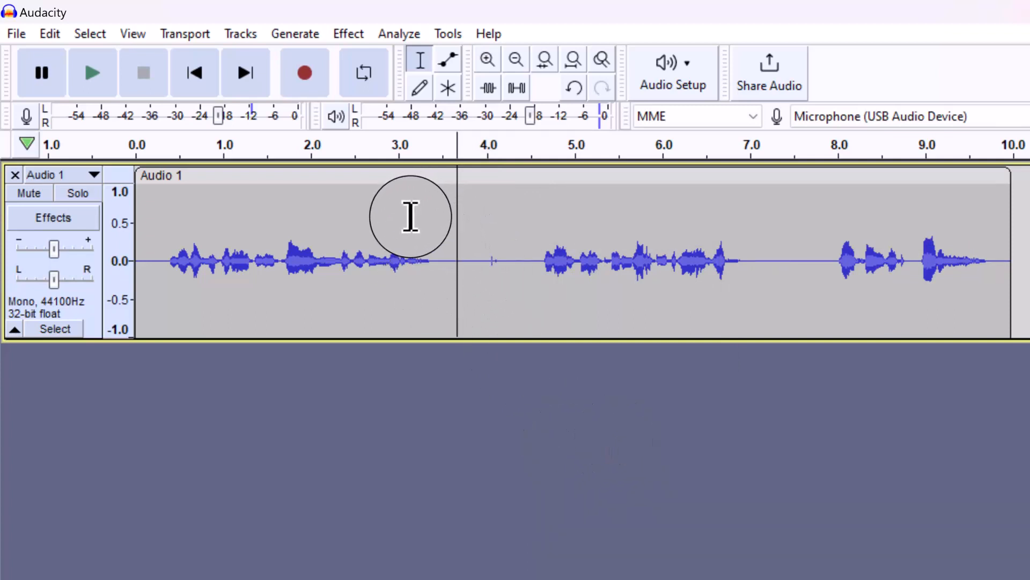
# Step: Play back the passage around the cut, starting at about 3.1 seconds
pyautogui.click(410, 217)
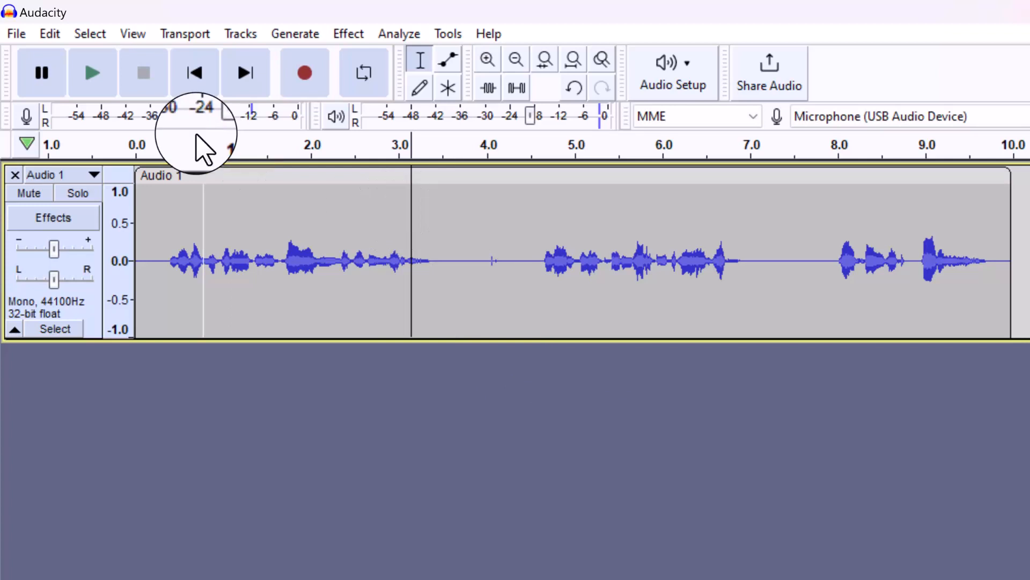
pyautogui.click(100, 78)
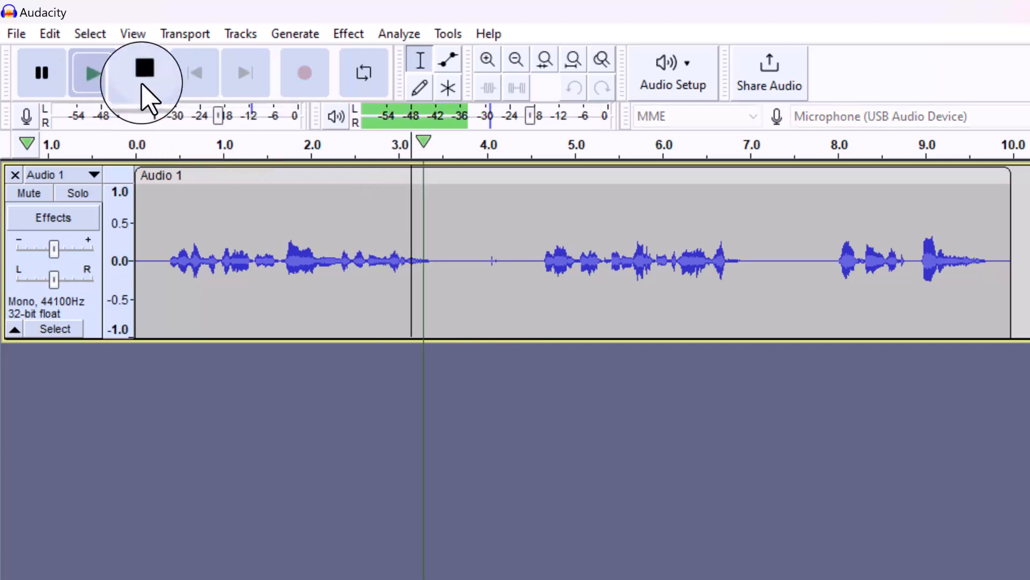
pyautogui.click(144, 74)
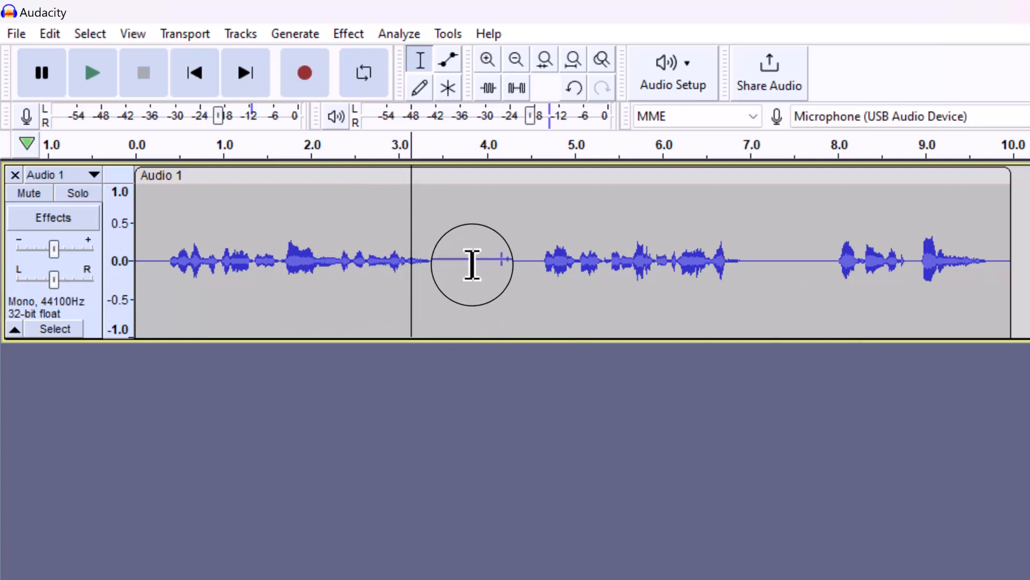
# Step: Silence the small click between the first two phrases, from about 3.8 to 4.3 seconds
pyautogui.click(473, 265)
pyautogui.moveTo(473, 264); pyautogui.dragTo(511, 276)
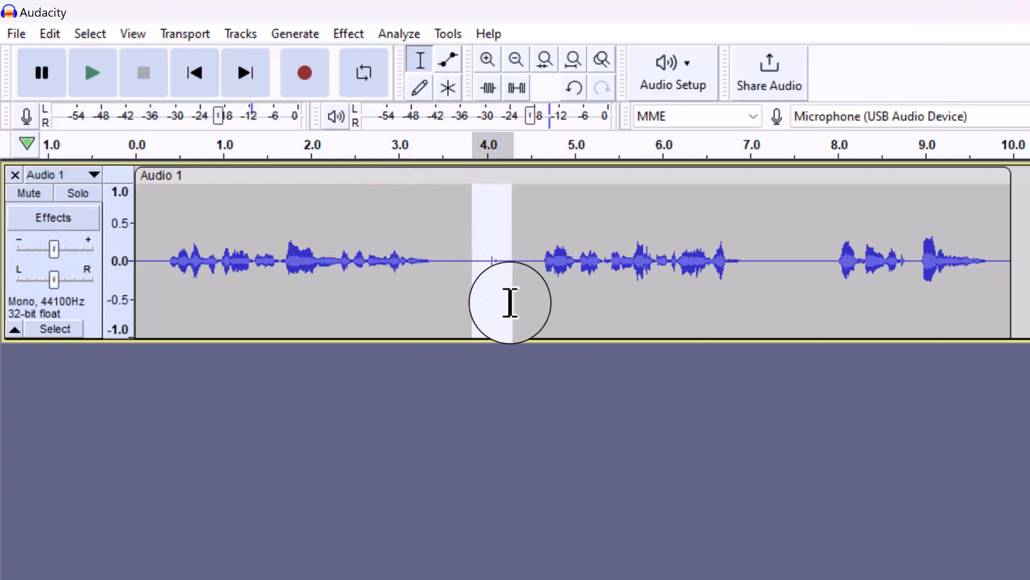
pyautogui.click(517, 88)
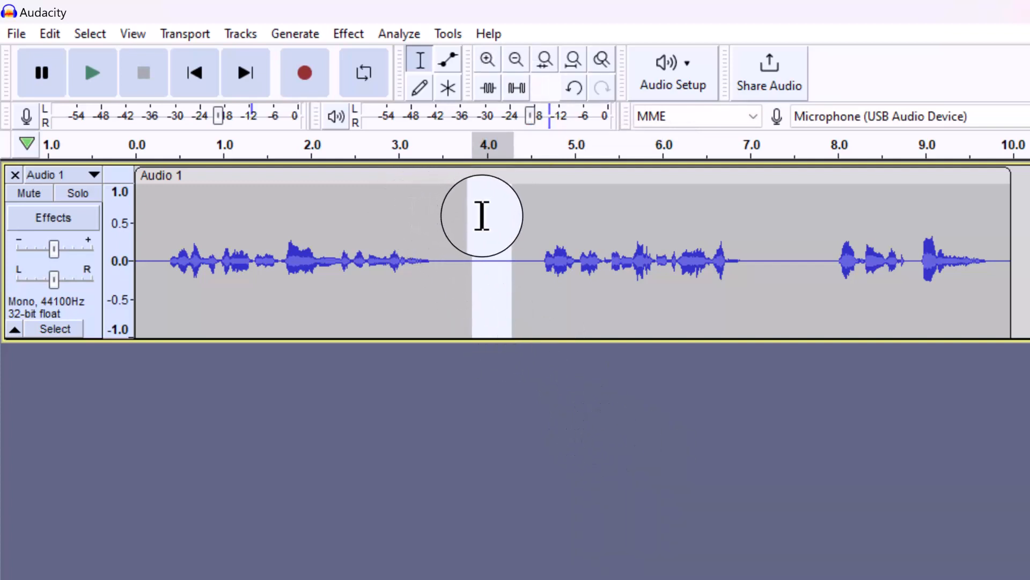
# Step: Play the silenced selection, and play the track from about 2.4 seconds to check the passage
pyautogui.click(92, 72)
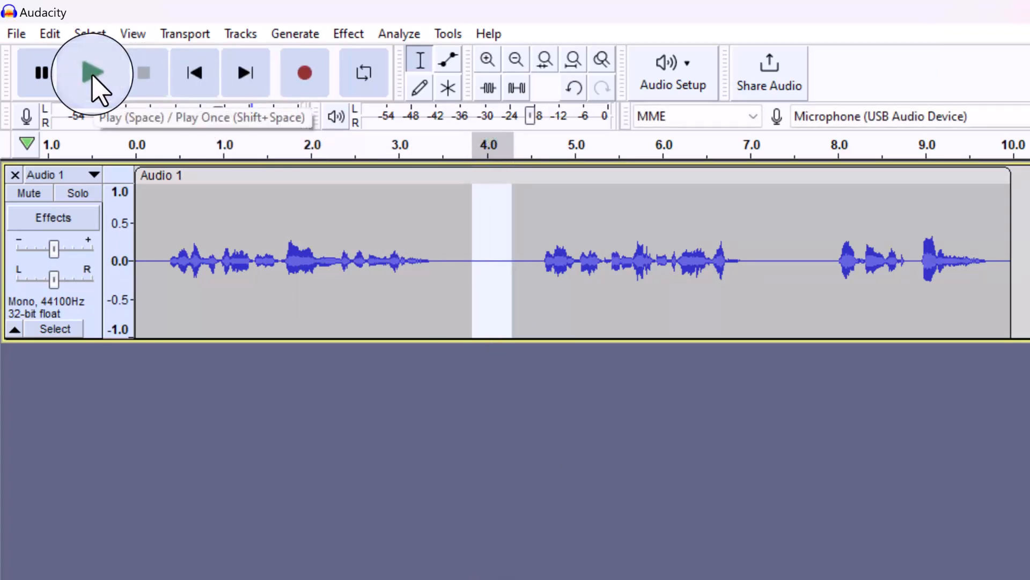
pyautogui.click(92, 73)
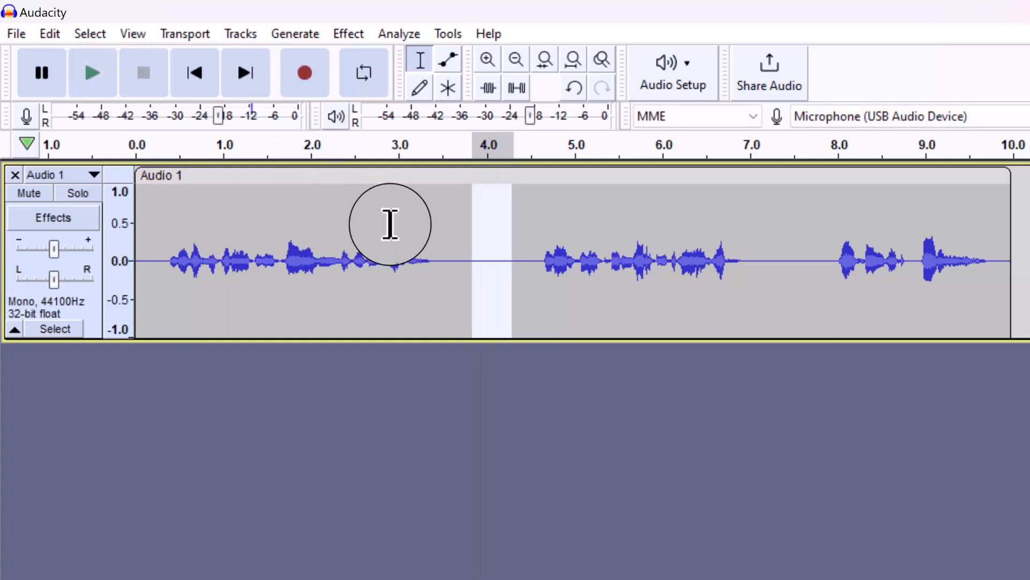
pyautogui.click(350, 243)
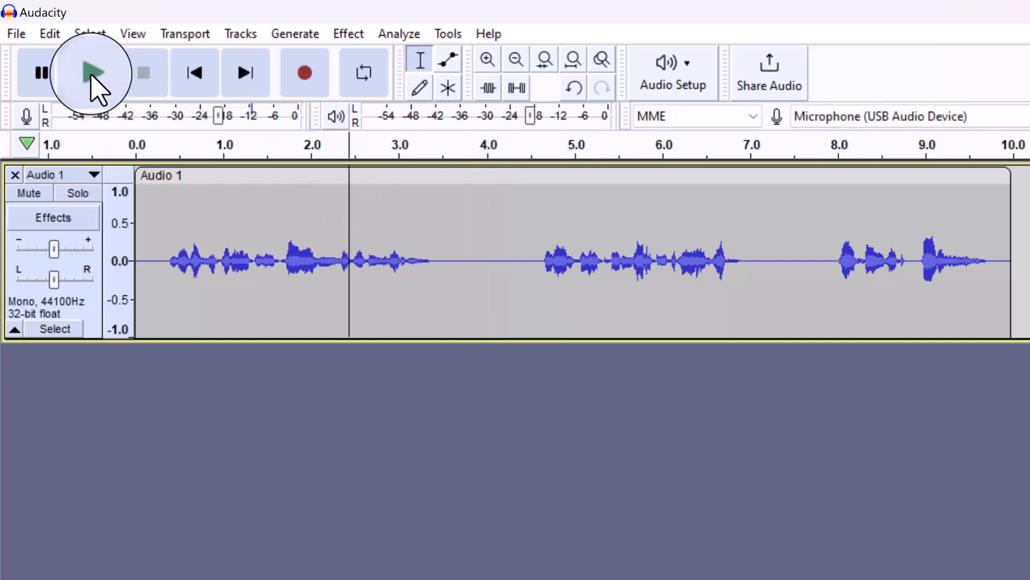
pyautogui.click(93, 73)
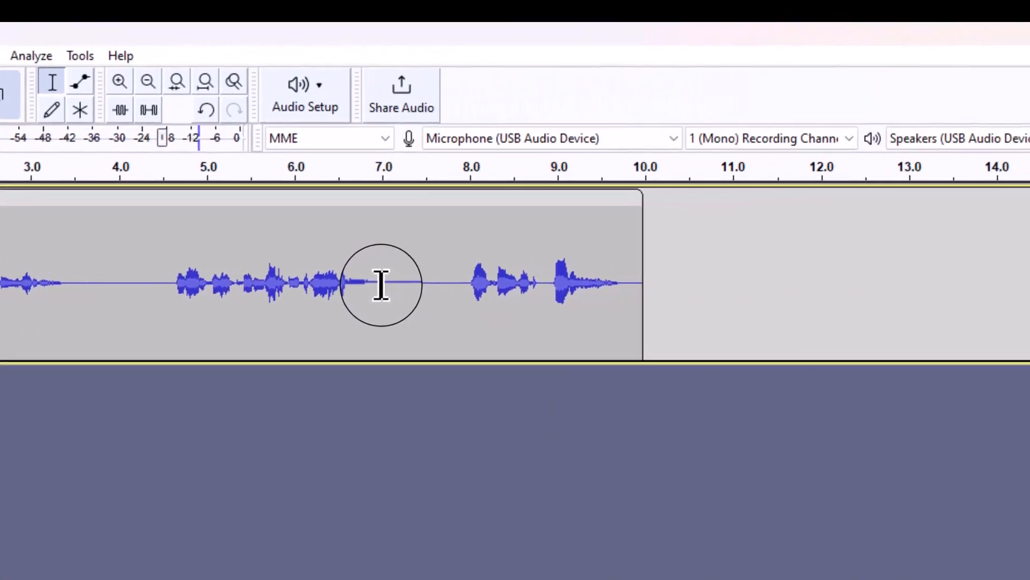
# Step: Listen to the second phrase from about 4.4 seconds to check the noise at its end
pyautogui.moveTo(381, 284); pyautogui.dragTo(361, 288)
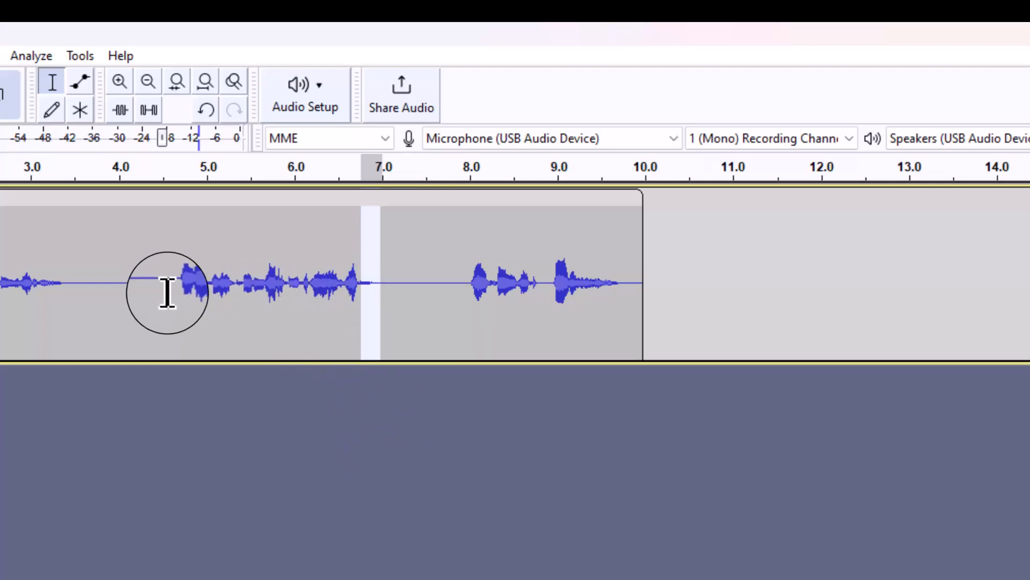
pyautogui.click(159, 257)
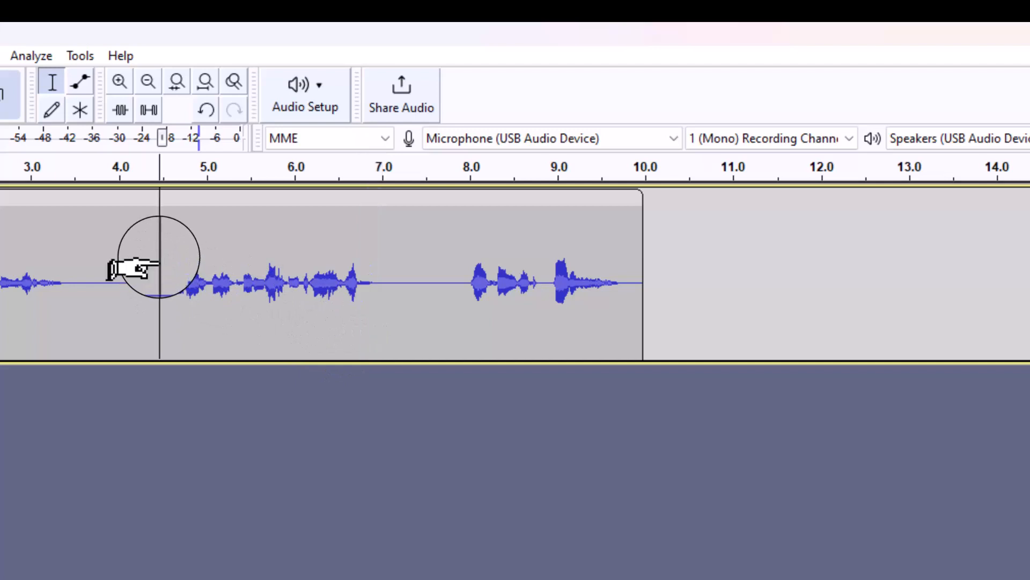
pyautogui.press('space')
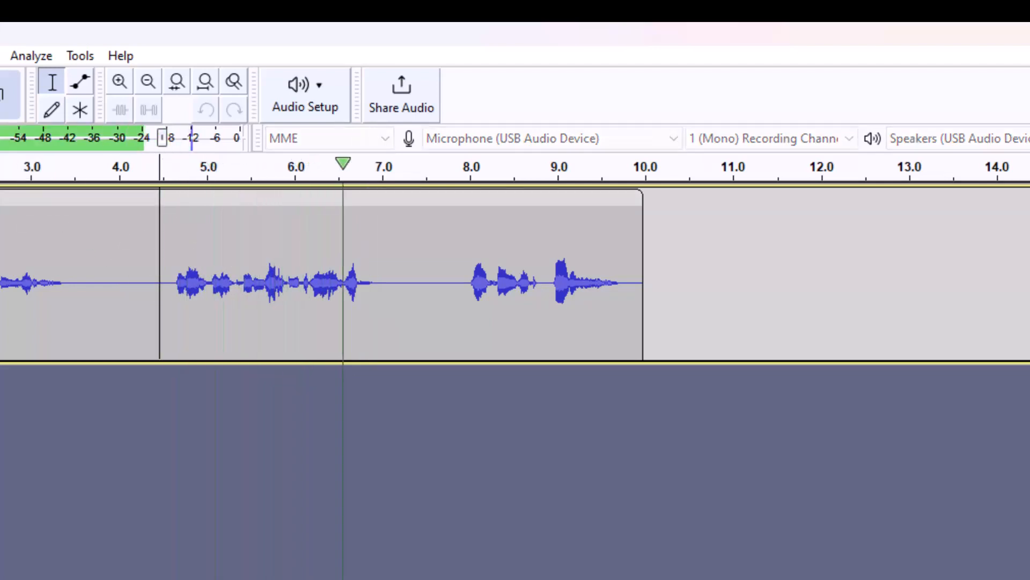
pyautogui.press('space')
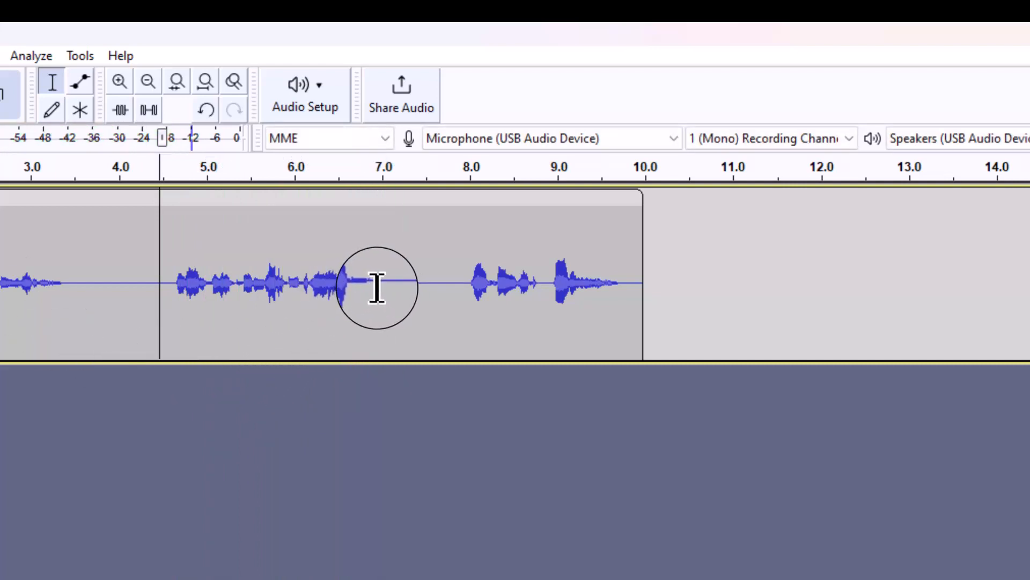
# Step: Silence the leftover noise from about 6.8 to 6.9 seconds and play back the phrase from about 4.3 seconds
pyautogui.moveTo(377, 288); pyautogui.dragTo(362, 290)
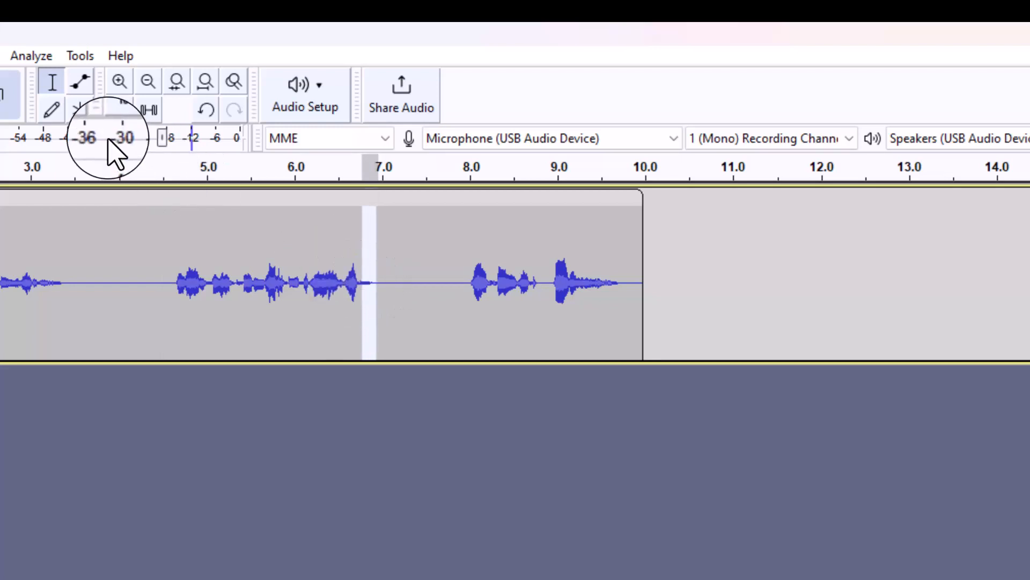
pyautogui.click(149, 110)
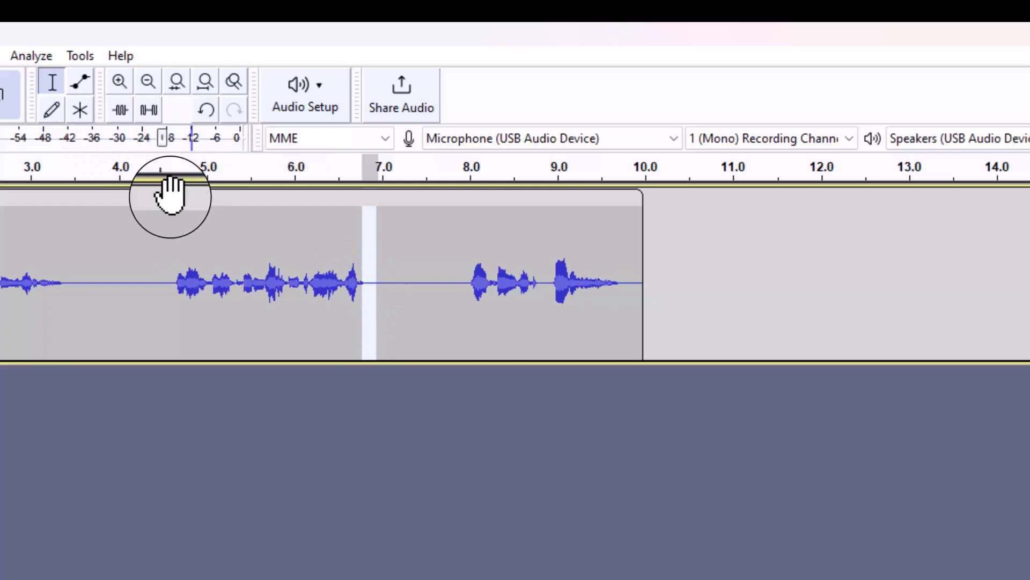
pyautogui.click(150, 253)
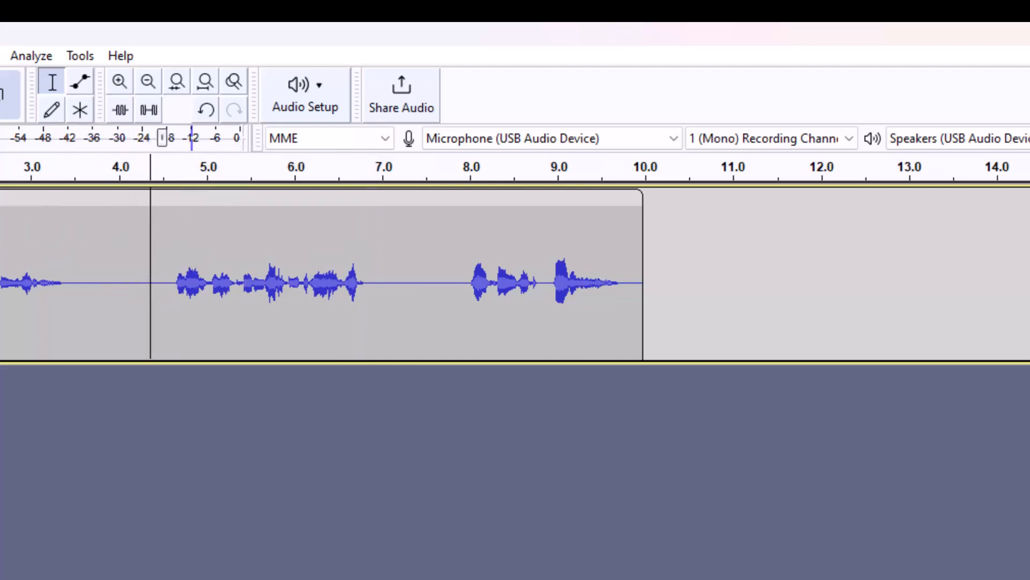
pyautogui.press('space')
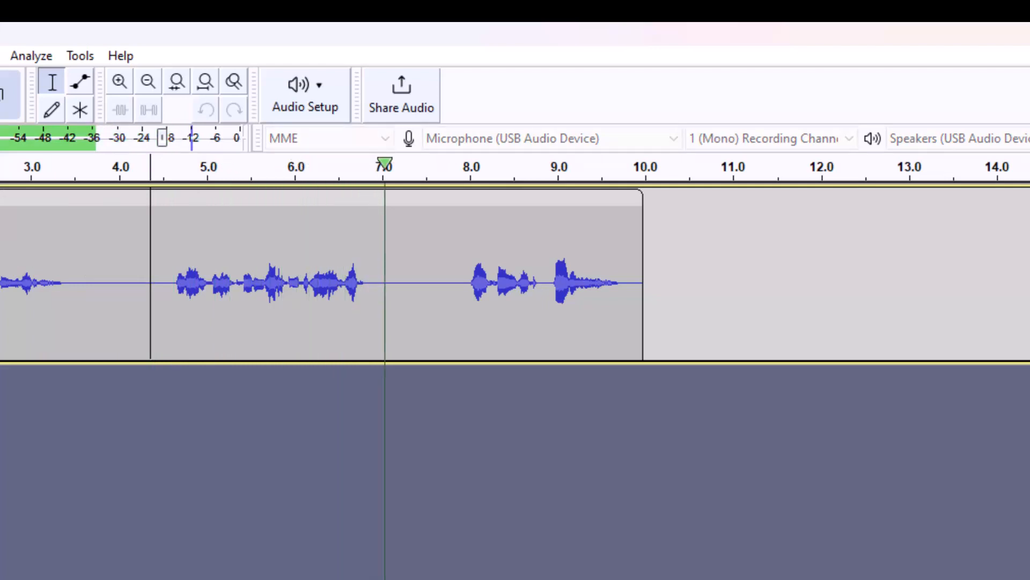
pyautogui.press('space')
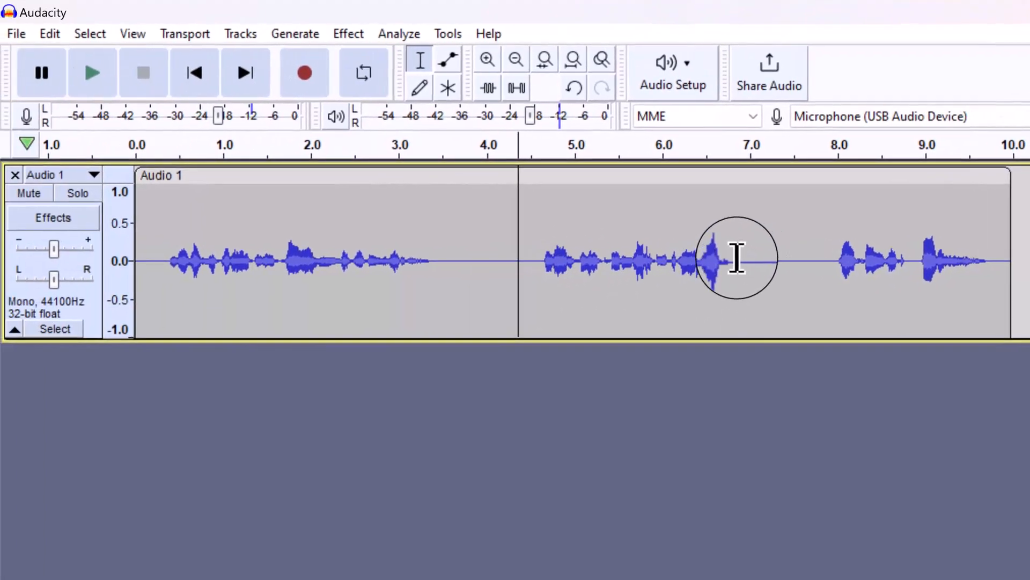
# Step: Return to the start of the track and play the whole cleaned recording
pyautogui.moveTo(733, 255); pyautogui.dragTo(728, 256)
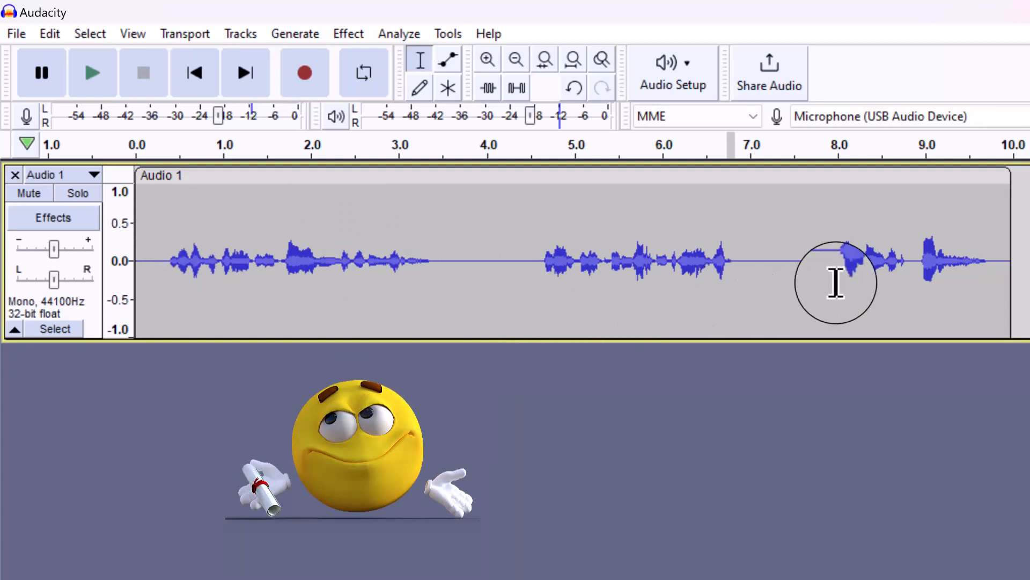
pyautogui.click(196, 75)
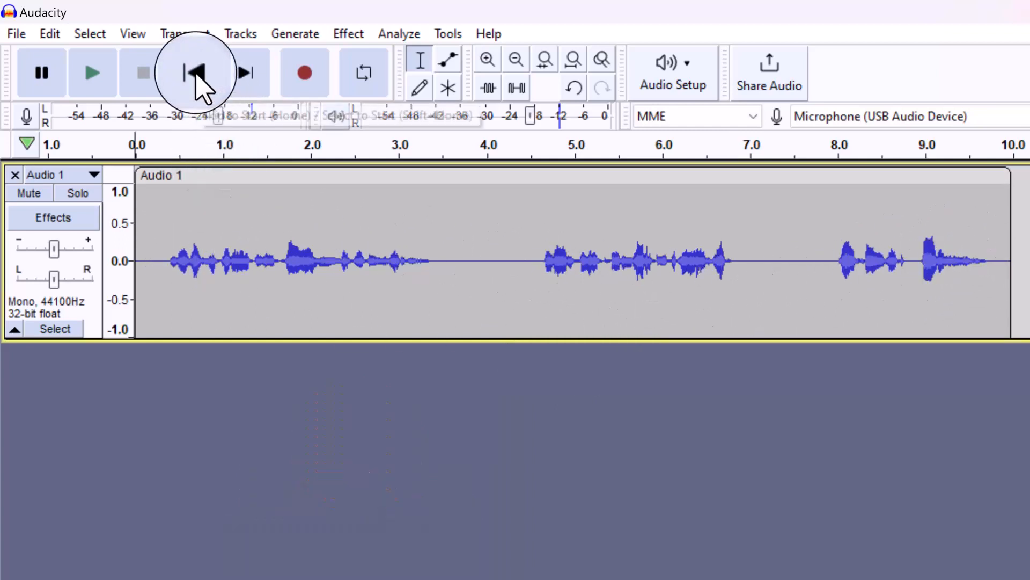
pyautogui.click(92, 73)
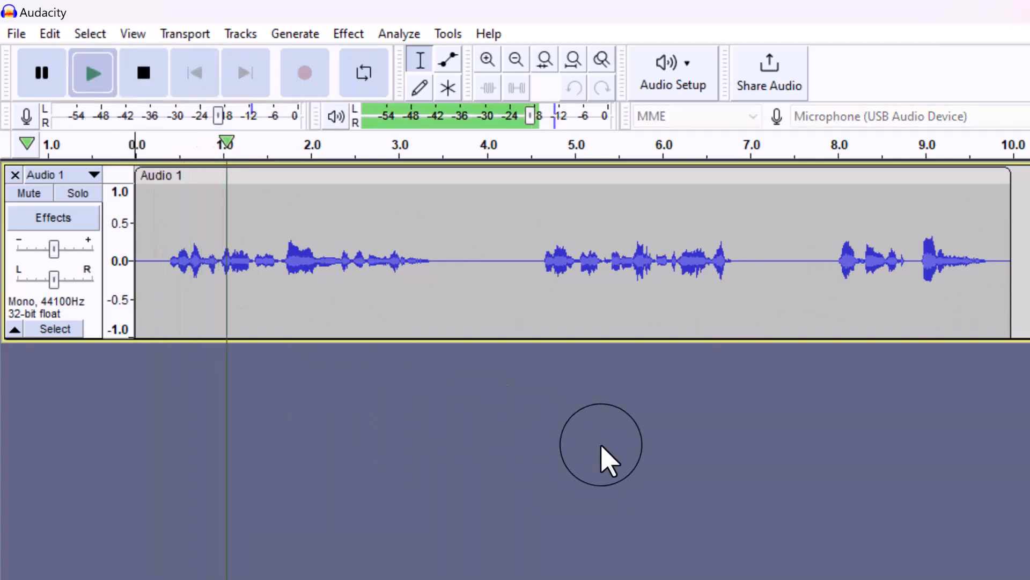